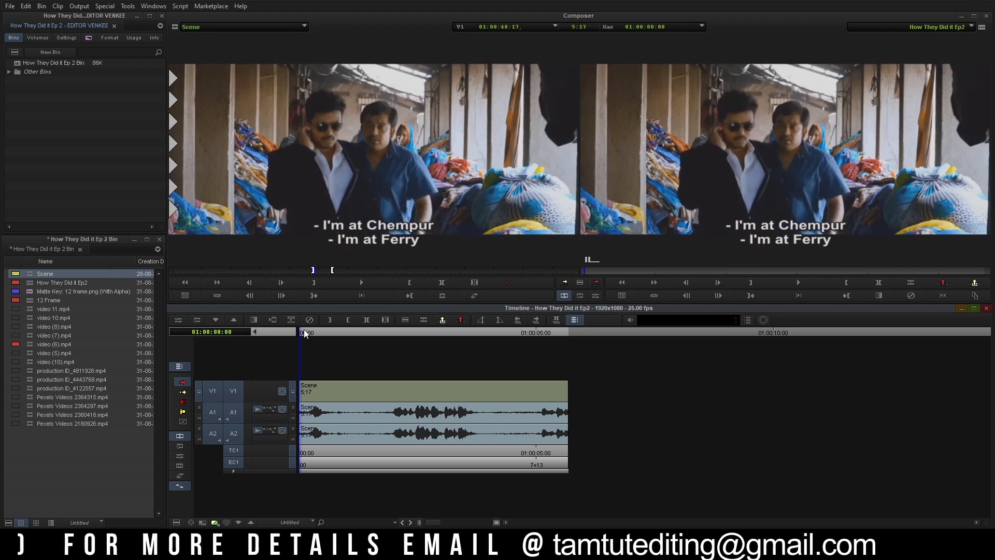
# Mark the Scene clip in the How They Did it Ep2 timeline and extract it to empty the sequence
pyautogui.moveTo(301, 331); pyautogui.dragTo(276, 365)
pyautogui.moveTo(100, 448); pyautogui.dragTo(51, 313)
pyautogui.click(52, 433)
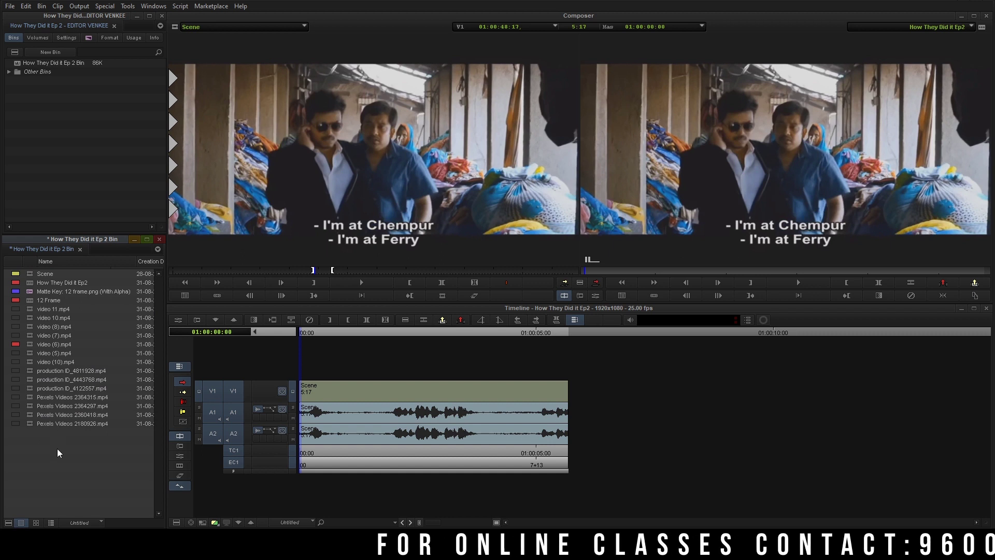
pyautogui.click(291, 336)
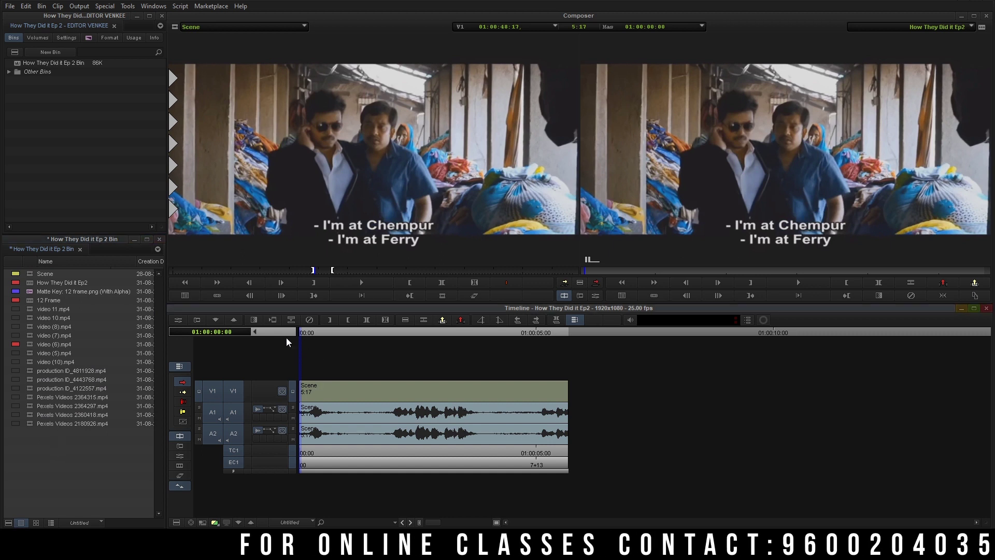
pyautogui.press('t')
pyautogui.press('x')
# Edit all bin clips from video 11.mp4 down to Pexels Videos 2180926.mp4, except video (6).mp4, into the empty sequence from its start
pyautogui.moveTo(61, 456); pyautogui.dragTo(30, 356)
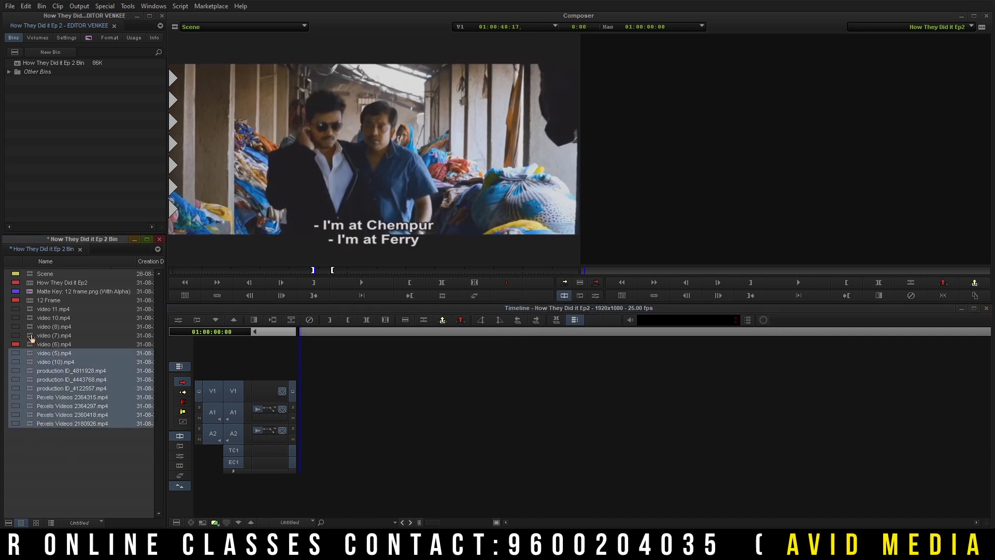
pyautogui.keyDown('ctrl'); pyautogui.click(31, 336); pyautogui.keyUp('ctrl')
pyautogui.keyDown('ctrl'); pyautogui.click(32, 327); pyautogui.keyUp('ctrl')
pyautogui.keyDown('ctrl'); pyautogui.click(31, 319); pyautogui.keyUp('ctrl')
pyautogui.keyDown('ctrl'); pyautogui.click(31, 312); pyautogui.keyUp('ctrl')
pyautogui.moveTo(29, 317); pyautogui.dragTo(411, 406)
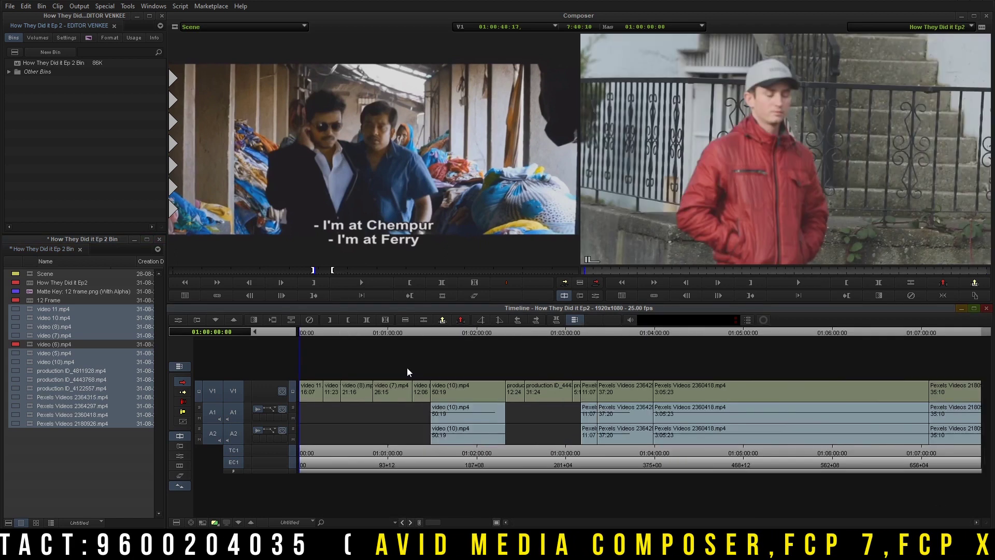
# Add eleven new video tracks to the sequence, V2 through V12
pyautogui.hotkey('ctrl', ']')
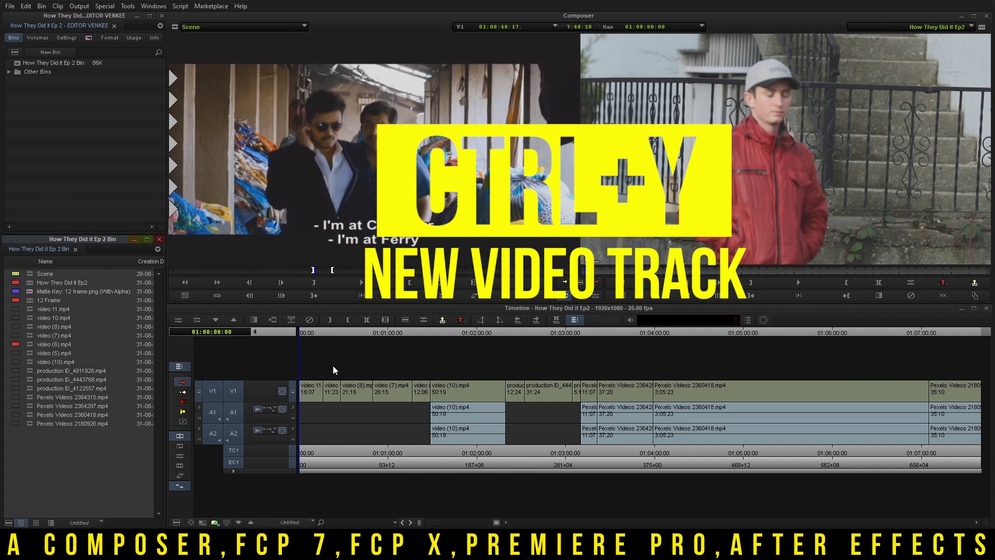
pyautogui.hotkey('ctrl', 'y')
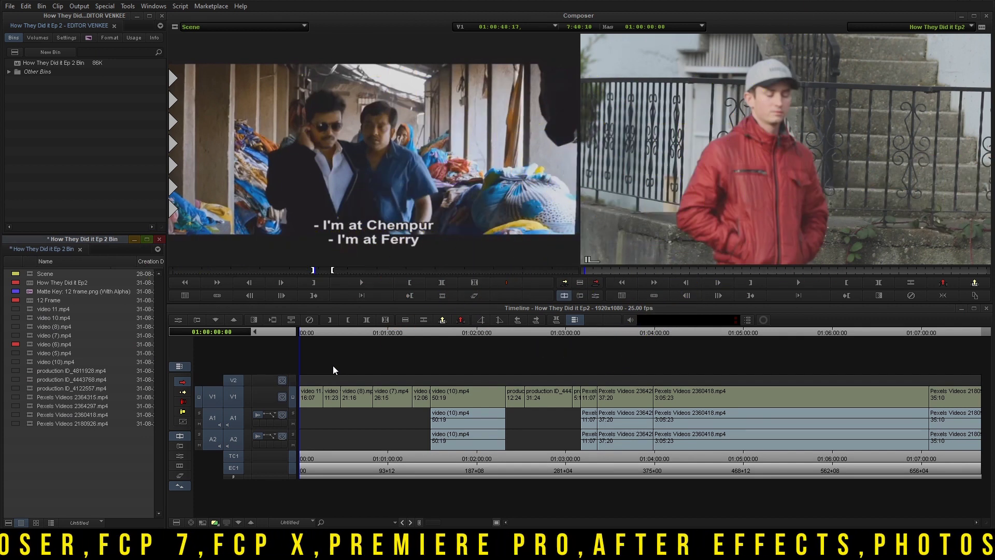
pyautogui.hotkey('ctrl', 'y')
pyautogui.hotkey('ctrl', 'y')
pyautogui.hotkey('ctrl', 'y')
pyautogui.hotkey('ctrl', 'y')
pyautogui.hotkey('ctrl', 'y')
pyautogui.hotkey('ctrl', 'y')
pyautogui.hotkey('ctrl', 'y')
pyautogui.hotkey('ctrl', 'y')
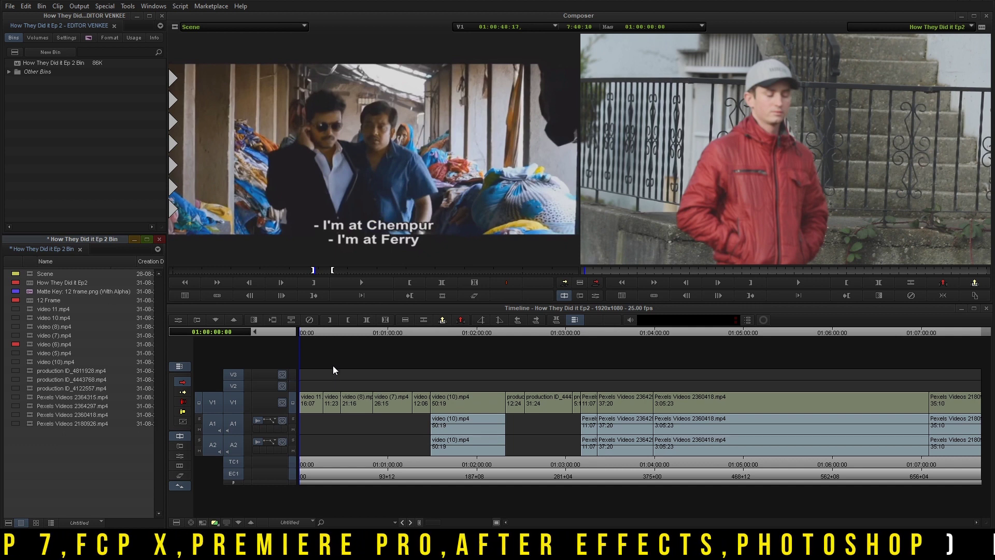
pyautogui.hotkey('ctrl', 'y')
pyautogui.hotkey('ctrl', 'y')
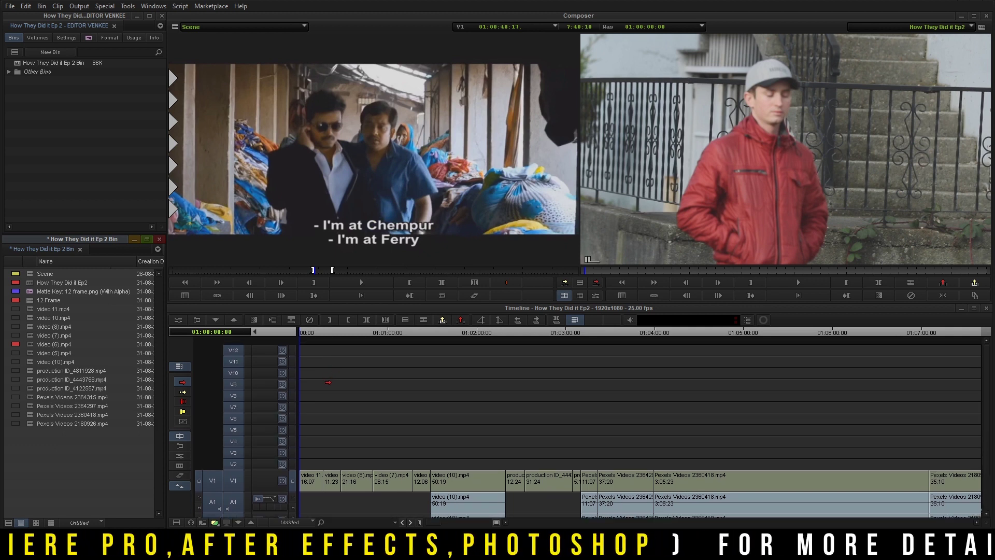
# Stack video 10, video (8), video (7), video (5) and video (10) at the sequence start on tracks V2 to V6 respectively
pyautogui.hotkey('ctrl', ']')
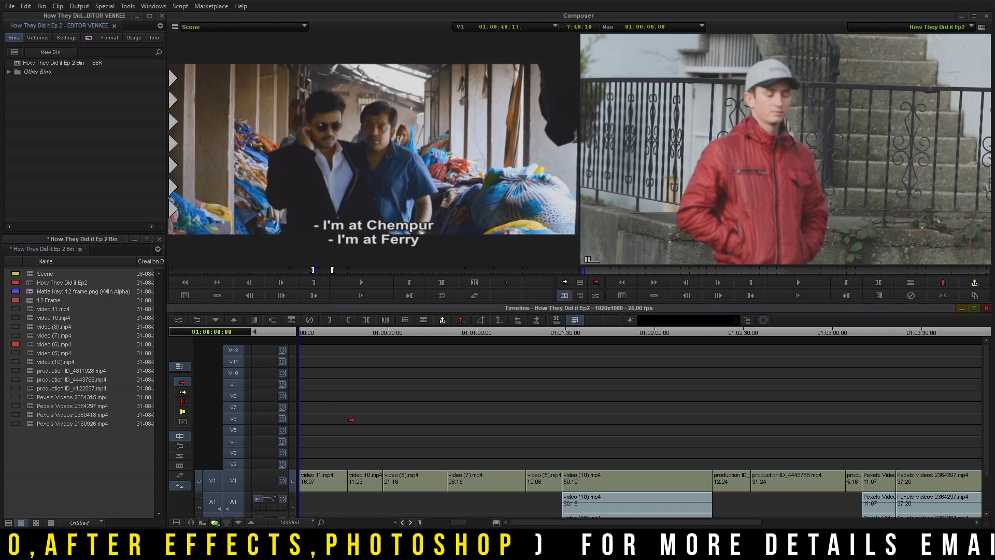
pyautogui.moveTo(373, 482); pyautogui.dragTo(319, 454)
pyautogui.moveTo(487, 479); pyautogui.dragTo(338, 441)
pyautogui.moveTo(542, 479); pyautogui.dragTo(316, 430)
pyautogui.moveTo(582, 475); pyautogui.dragTo(320, 418)
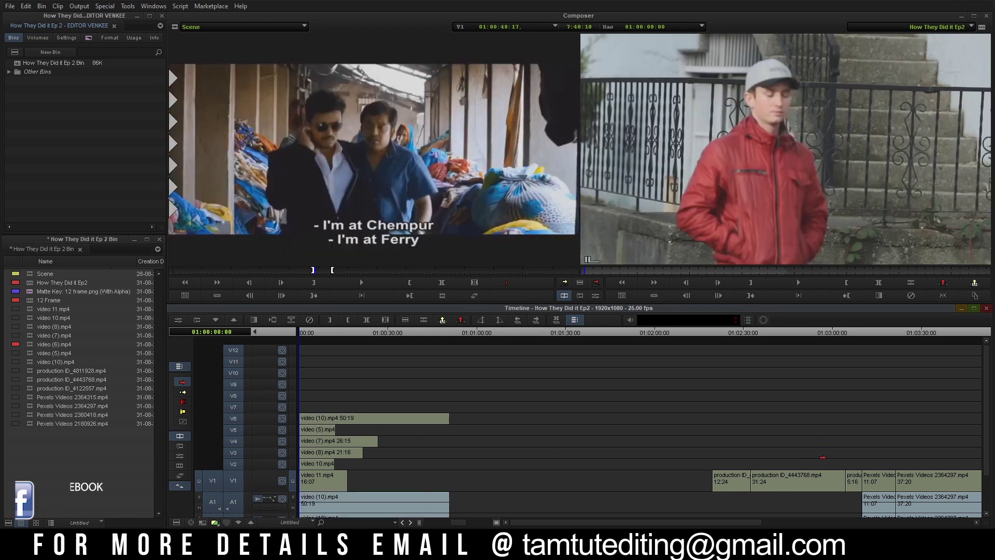
# Move production ID_4811928, ID_4443768, ID_4122557 and Pexels Videos 2364315 to the sequence start on tracks V7 to V10 respectively
pyautogui.moveTo(735, 477); pyautogui.dragTo(332, 417)
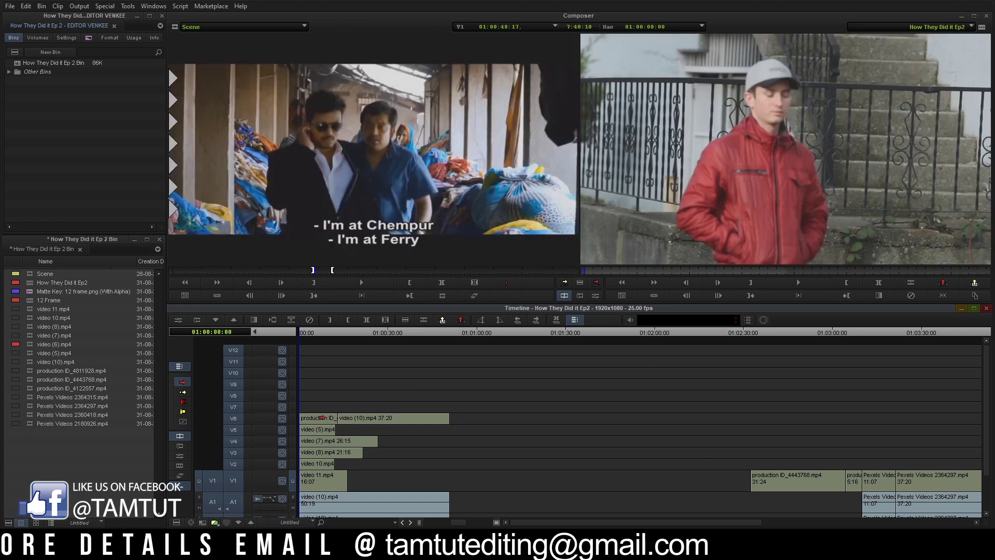
pyautogui.hotkey('ctrl', 'z')
pyautogui.moveTo(733, 477); pyautogui.dragTo(322, 407)
pyautogui.moveTo(779, 476); pyautogui.dragTo(328, 396)
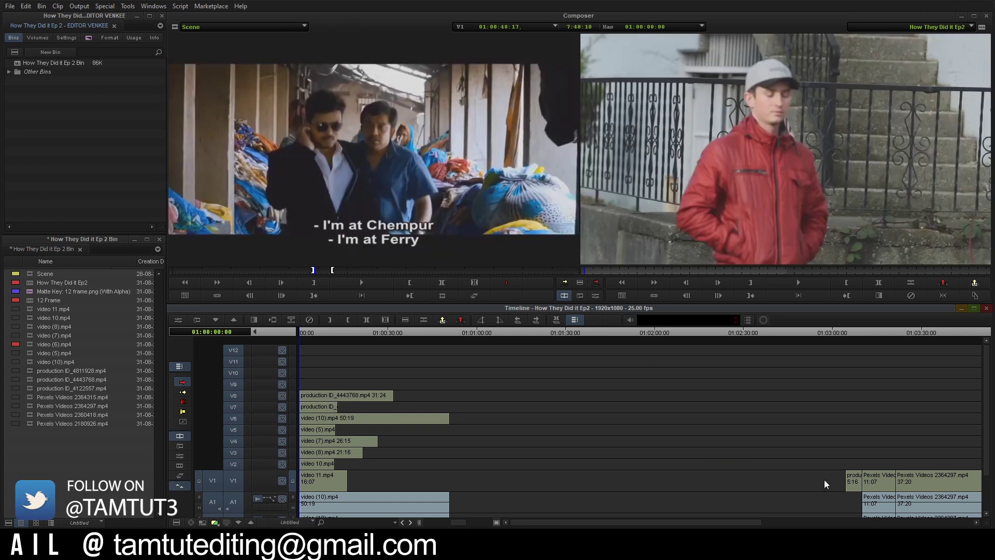
pyautogui.moveTo(853, 480); pyautogui.dragTo(308, 384)
pyautogui.moveTo(870, 479); pyautogui.dragTo(311, 373)
# Move Pexels Videos 2364297 to V11, 2360418 to V12 and 2180926 to V9, all at the sequence start
pyautogui.press('Up')
pyautogui.press('Down')
pyautogui.press('Up')
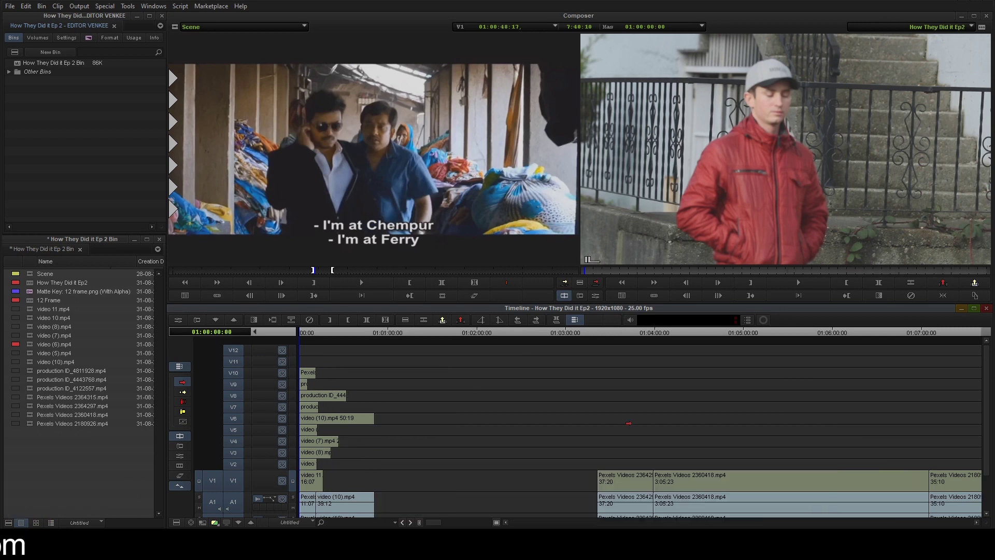
pyautogui.moveTo(614, 483); pyautogui.dragTo(317, 362)
pyautogui.moveTo(669, 480); pyautogui.dragTo(317, 351)
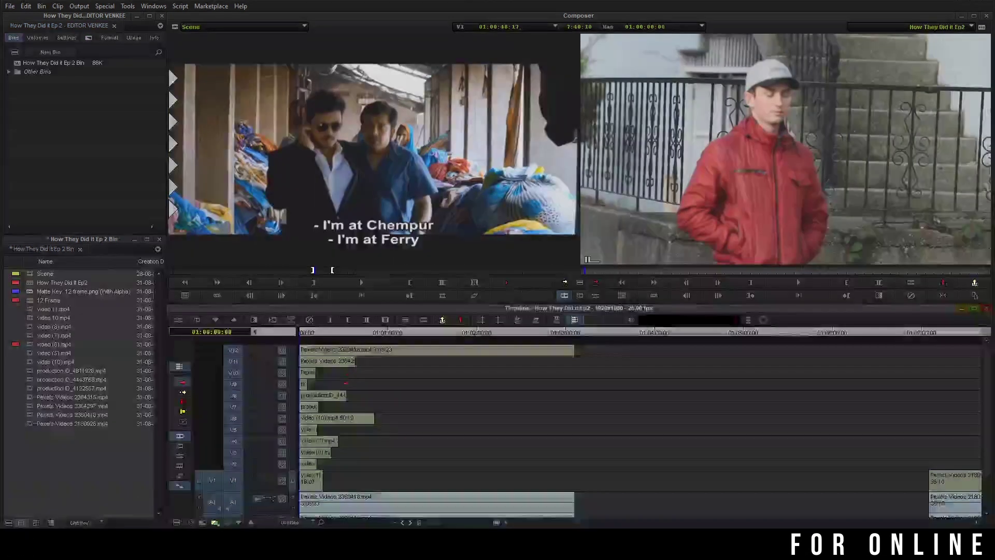
pyautogui.press('Down')
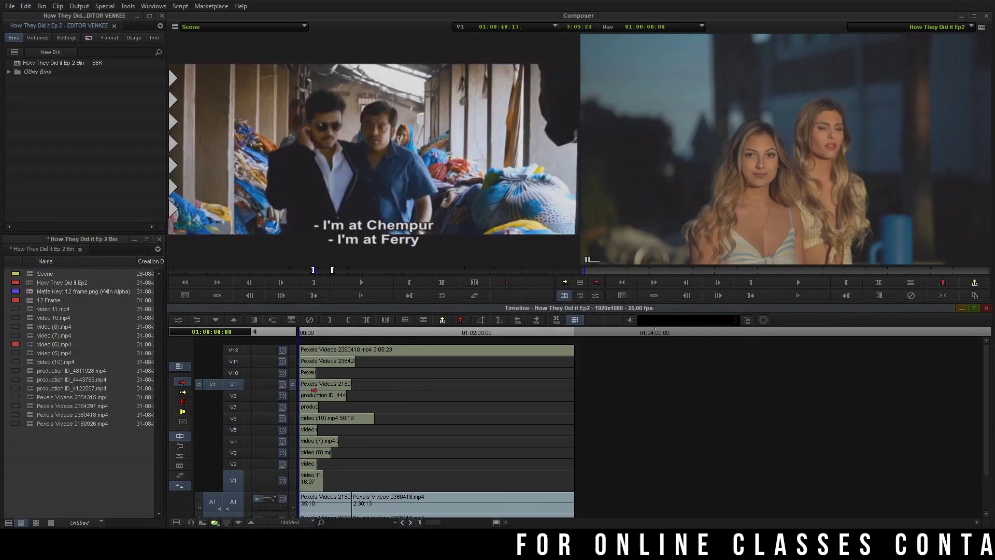
# Check the stacked clips by monitoring the video tracks one by one from V12 down to V7, ending back on V12
pyautogui.hotkey('ctrl', ']')
pyautogui.click(290, 349)
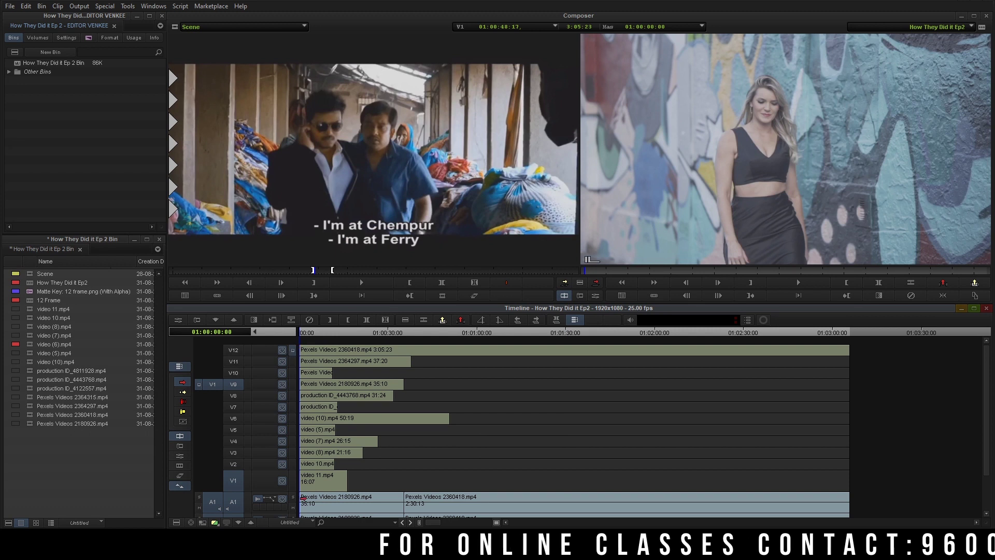
pyautogui.click(292, 361)
pyautogui.click(292, 372)
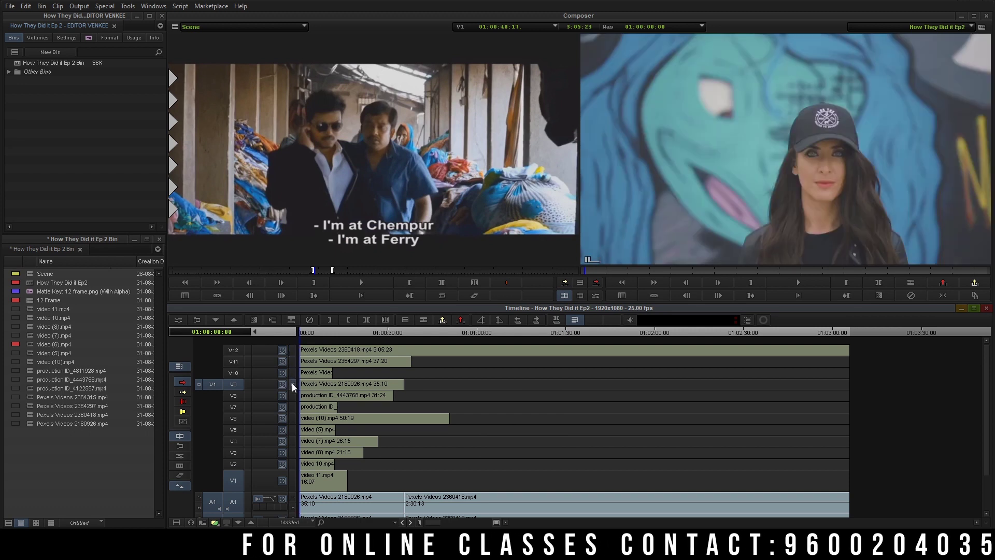
pyautogui.click(291, 384)
pyautogui.click(291, 396)
pyautogui.click(292, 408)
pyautogui.click(290, 350)
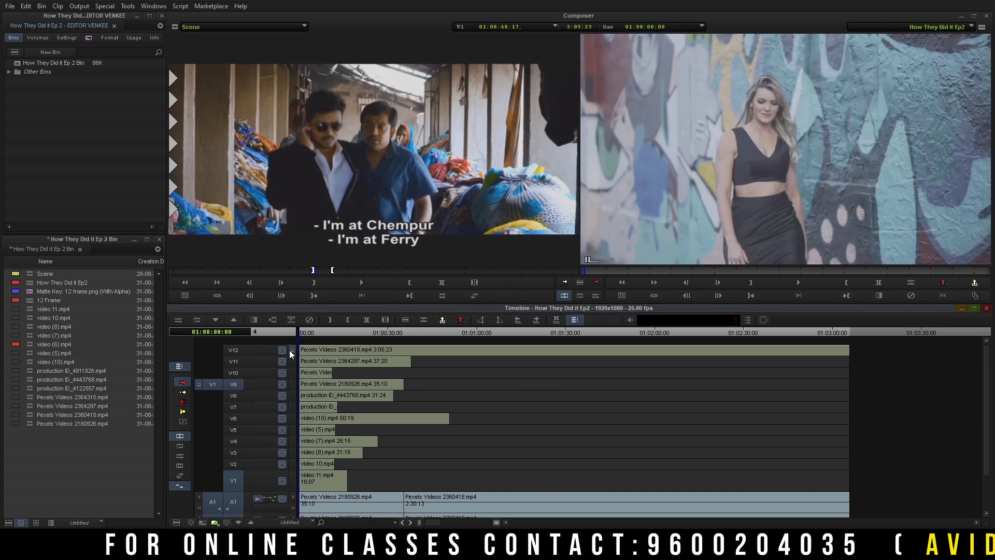
# Trim the tails of all stacked clips at 01:00:11:07, the end of the V10 clip, and return to the sequence start
pyautogui.hotkey('ctrl', ']')
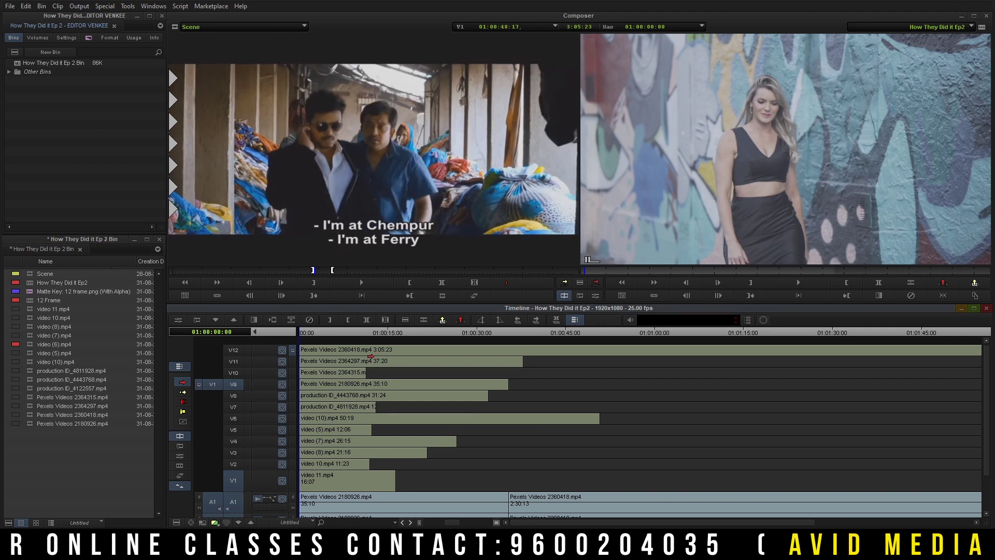
pyautogui.hotkey('ctrl', ']')
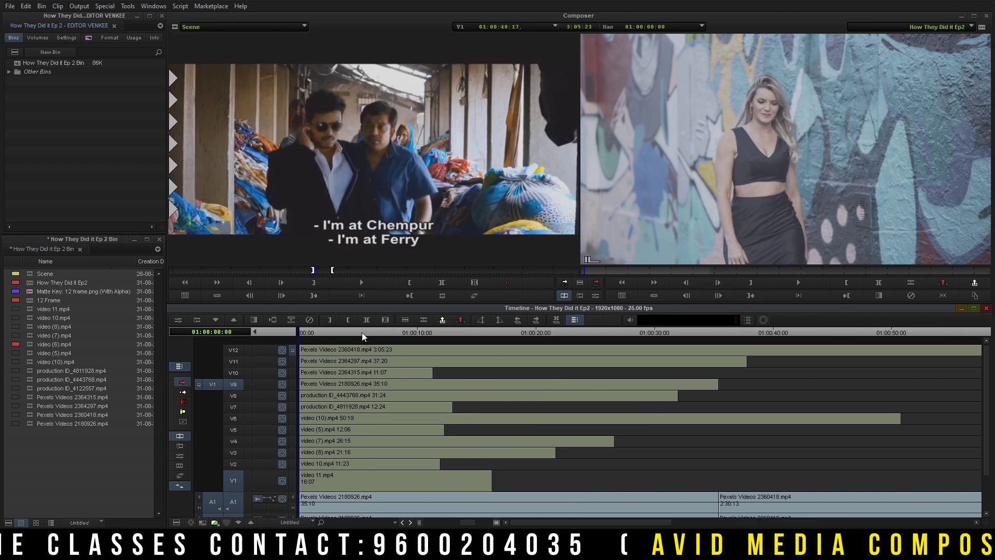
pyautogui.moveTo(428, 332); pyautogui.dragTo(432, 331)
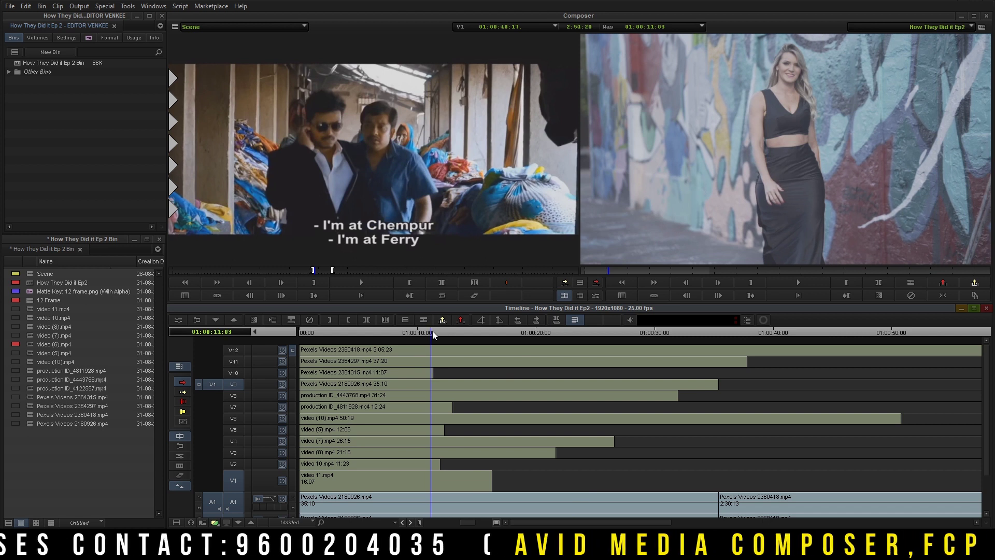
pyautogui.hotkey('ctrl', ']')
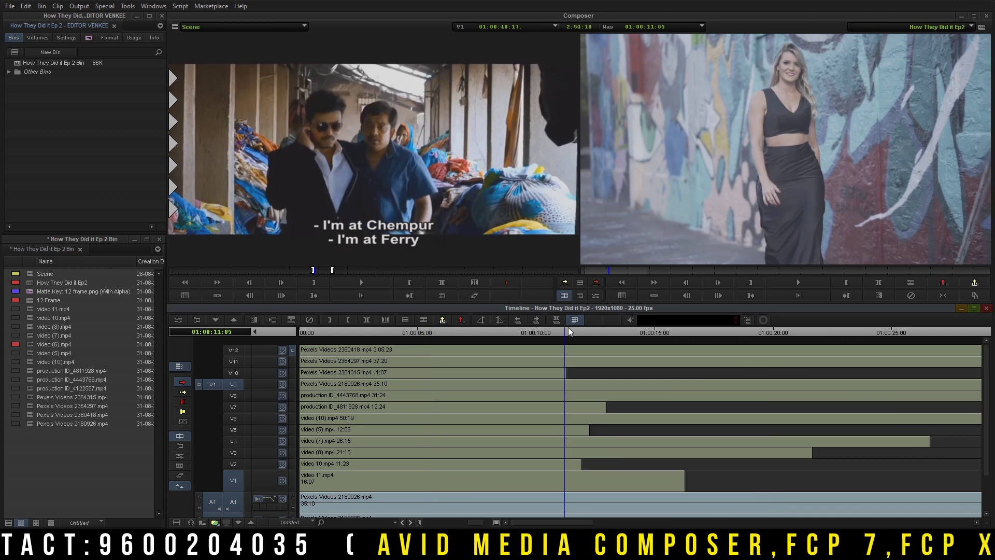
pyautogui.moveTo(565, 331); pyautogui.dragTo(568, 331)
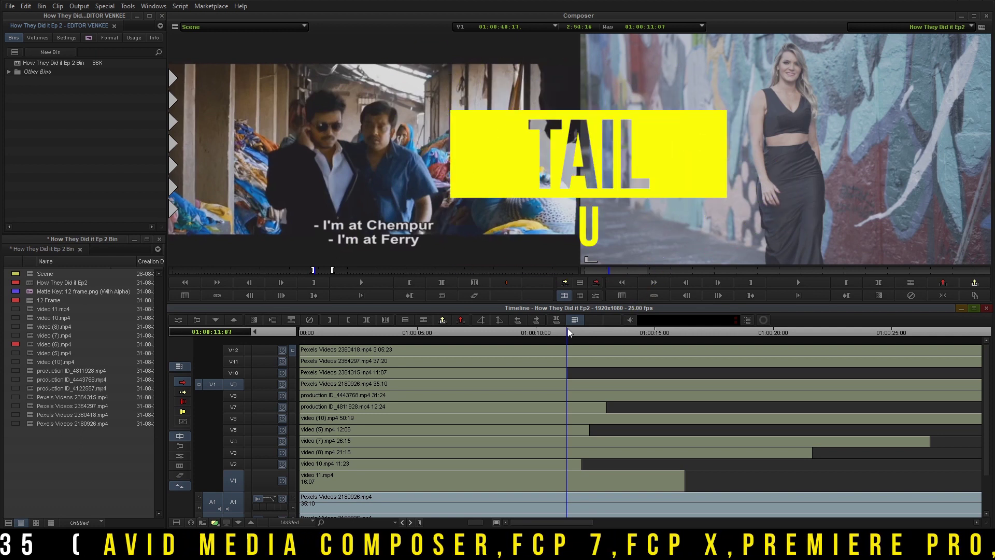
pyautogui.press('u')
pyautogui.hotkey('ctrl', 'a')
pyautogui.press('u')
pyautogui.hotkey('ctrl', '[')
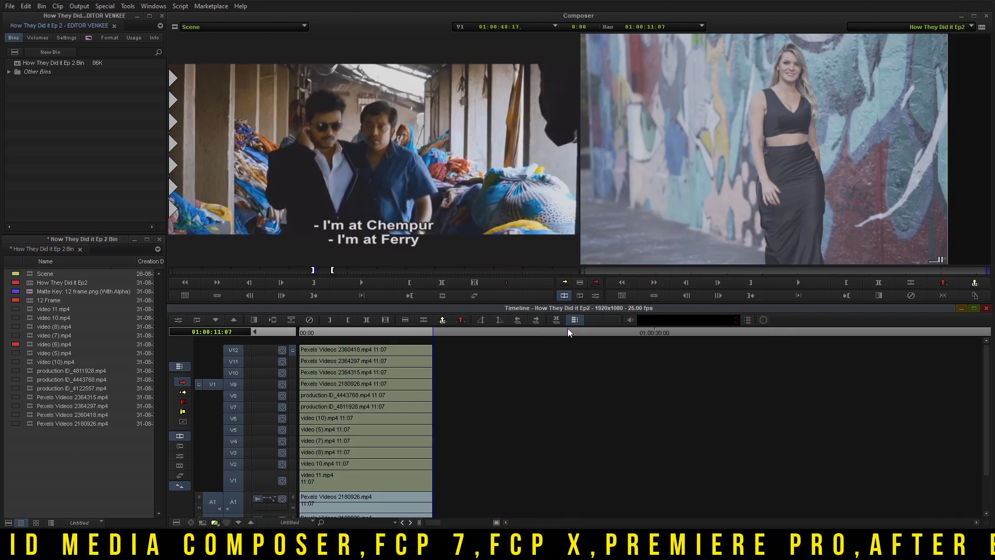
pyautogui.press('Home')
pyautogui.hotkey('ctrl', ']')
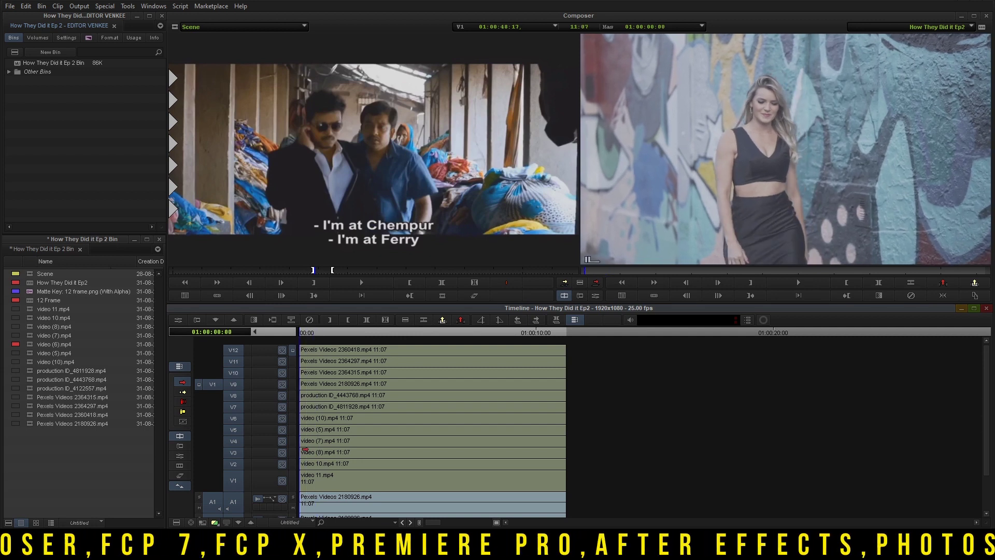
# Apply the Blend effect Picture-in-Picture to the Pexels Videos 2360418 clip on V12 and open the 12 frame matte key from the bin
pyautogui.click(321, 271)
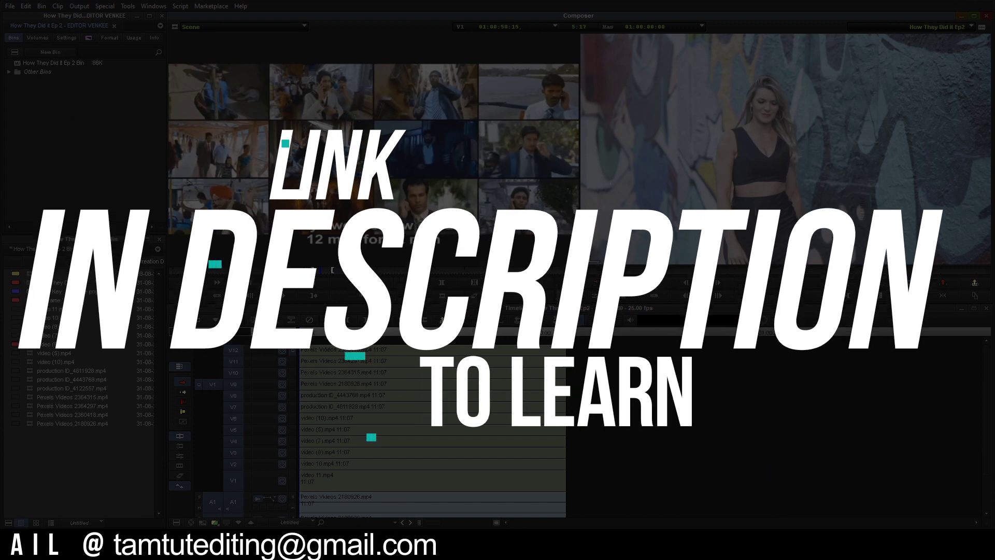
pyautogui.click(88, 37)
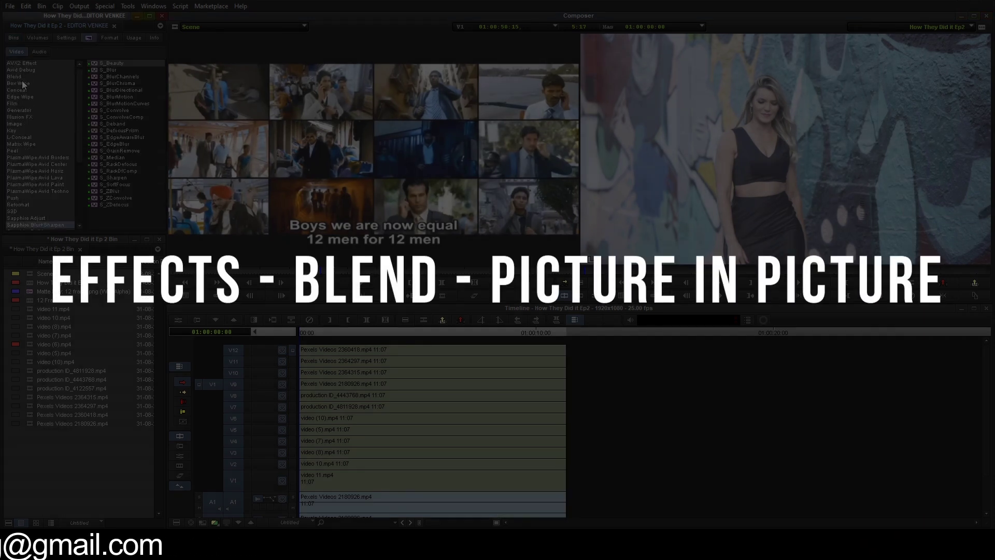
pyautogui.click(23, 78)
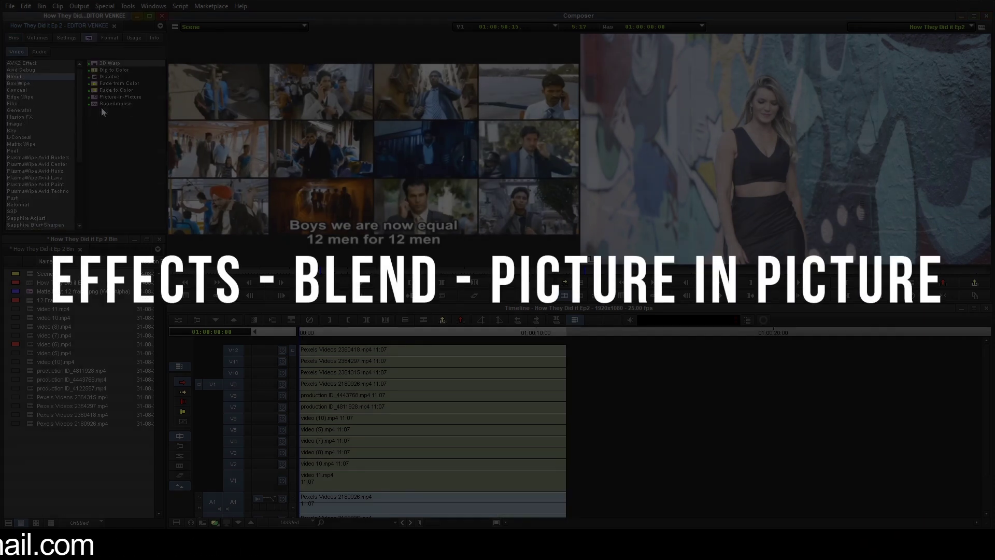
pyautogui.click(123, 96)
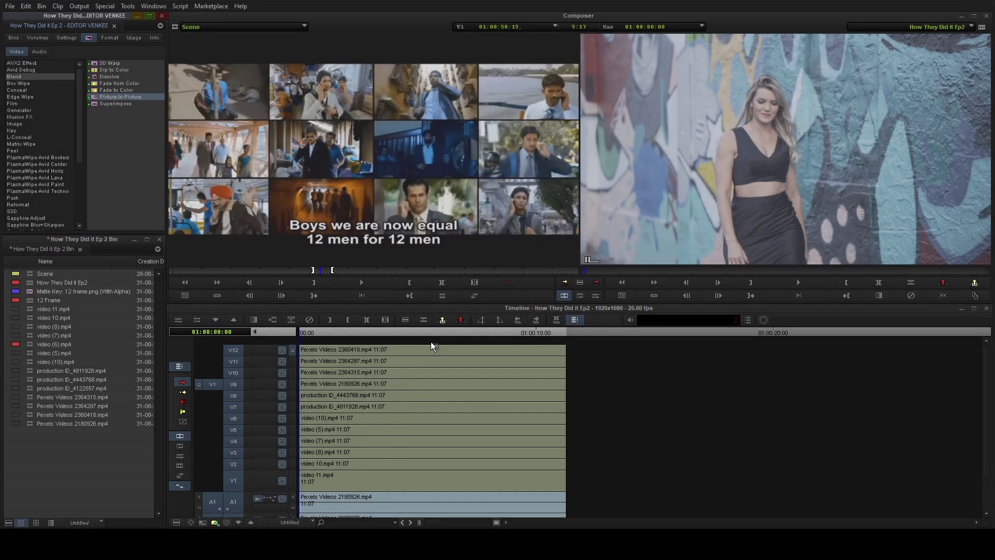
pyautogui.moveTo(431, 347); pyautogui.dragTo(431, 347)
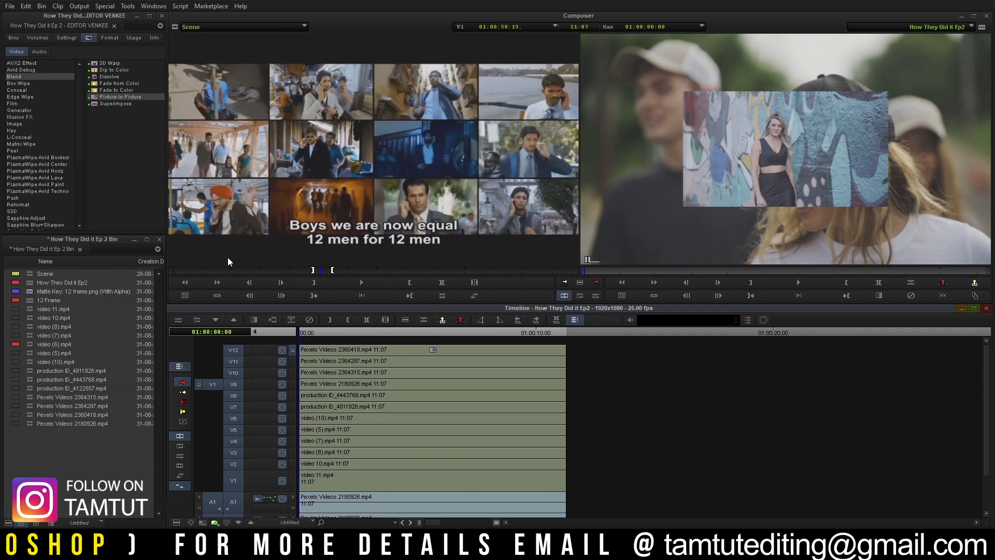
pyautogui.doubleClick(30, 292)
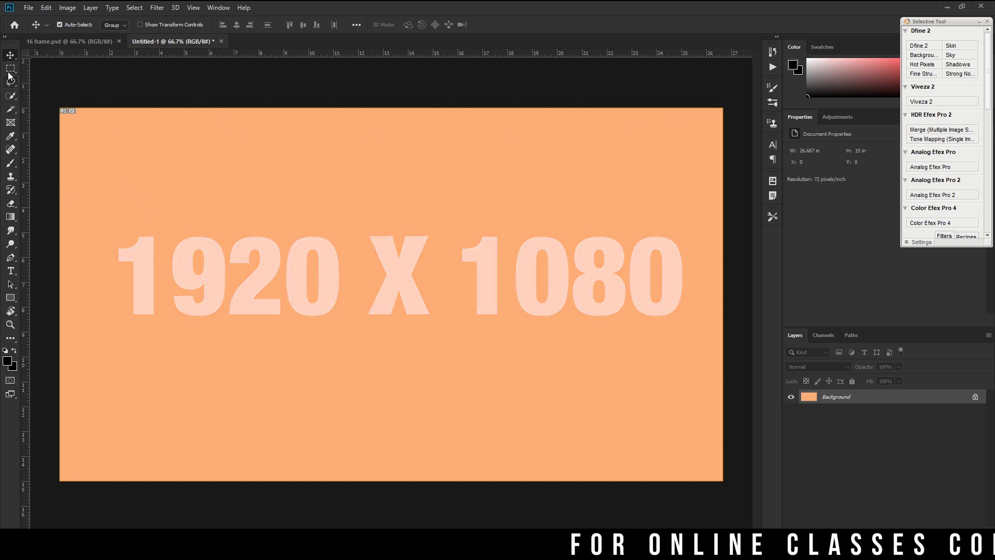
# In Photoshop, divide the slice covering the 1920 x 1080 canvas into 3 slices down and 4 slices across, evenly spaced
pyautogui.click(10, 110)
pyautogui.rightClick(361, 217)
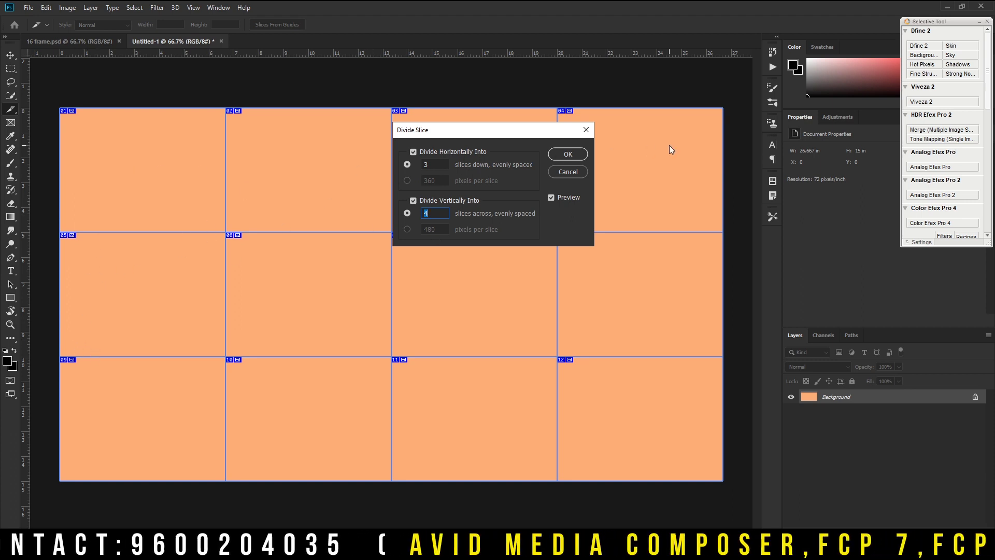
pyautogui.click(567, 155)
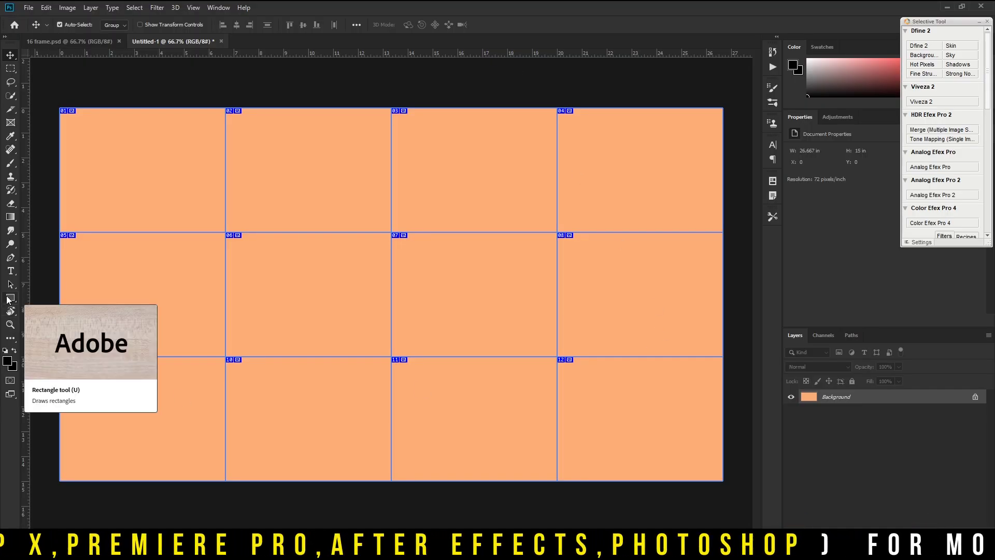
# Draw an unfilled rectangle covering the 1920 x 1080 canvas and give it a solid black 6 pt stroke
pyautogui.click(10, 298)
pyautogui.moveTo(59, 109)
pyautogui.mouseDown()
pyautogui.moveTo(127, 187)
pyautogui.moveTo(605, 447)
pyautogui.moveTo(724, 482)
pyautogui.mouseUp()
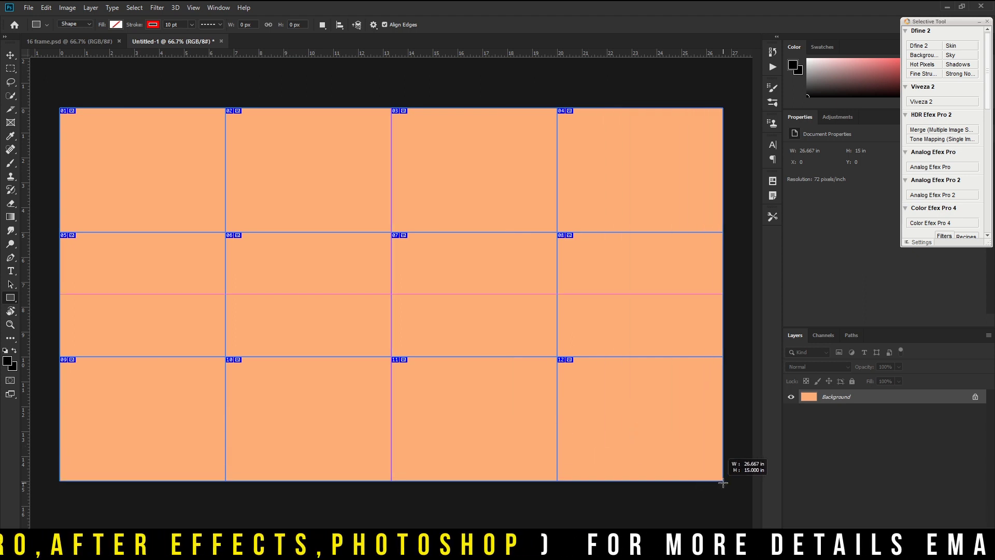
pyautogui.click(813, 182)
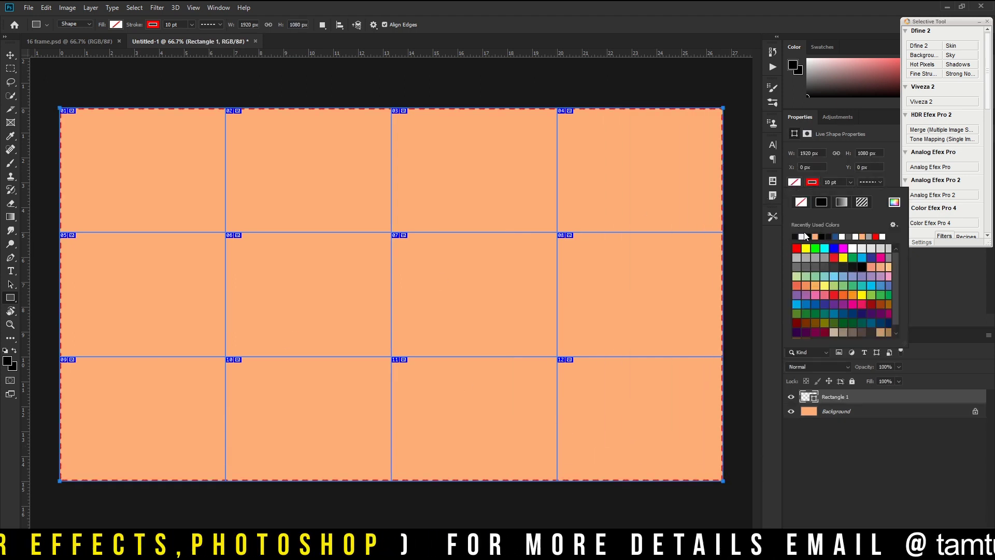
pyautogui.click(808, 237)
pyautogui.click(867, 182)
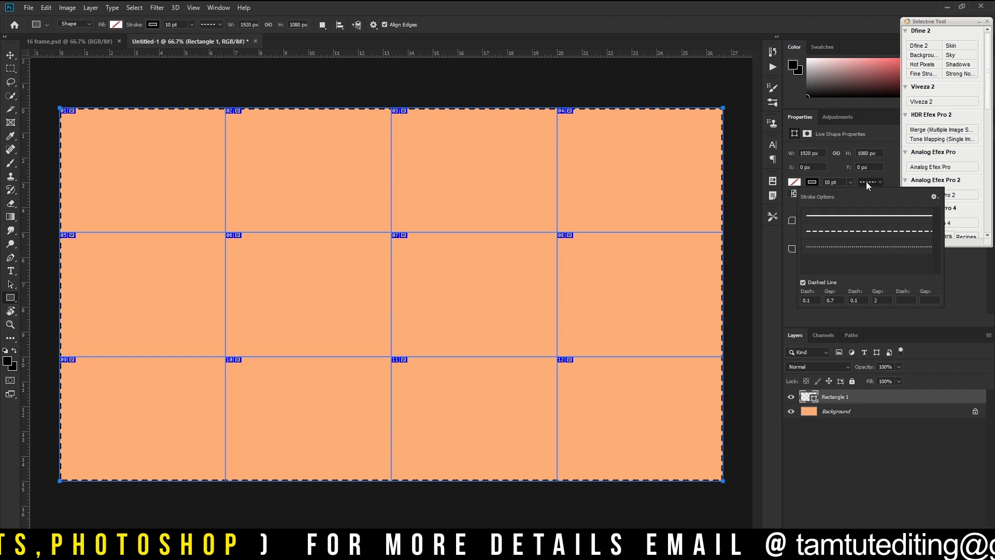
pyautogui.click(855, 215)
pyautogui.click(851, 182)
pyautogui.moveTo(847, 194); pyautogui.dragTo(842, 196)
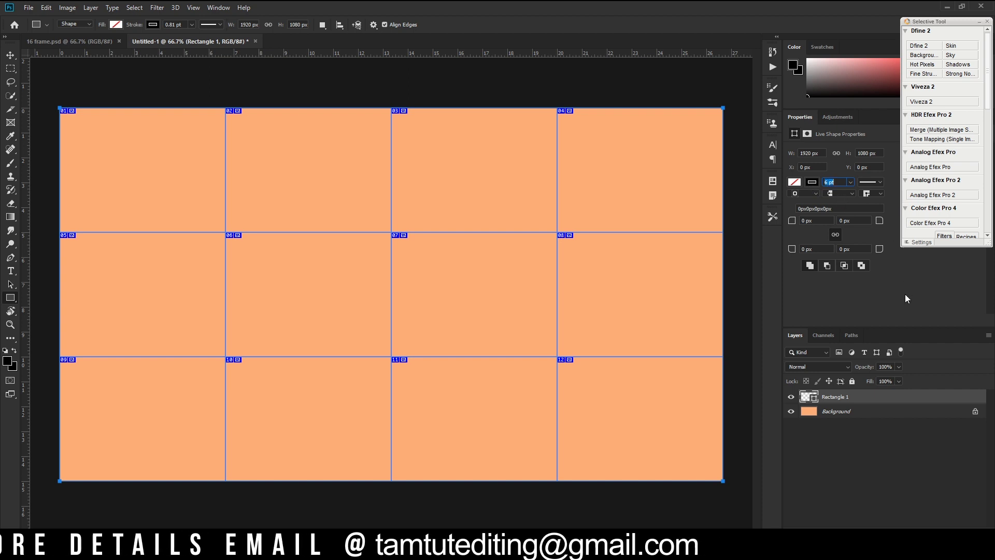
pyautogui.press('Return')
# Duplicate the rectangle along each inner vertical and horizontal slice line to form the 12-cell grid, and hide the Background layer
pyautogui.click(9, 55)
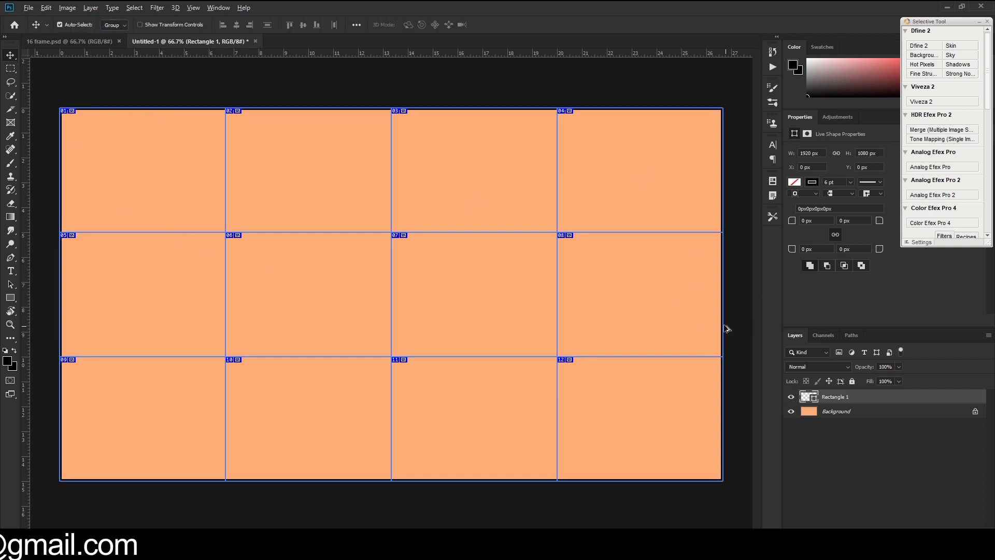
pyautogui.moveTo(714, 324); pyautogui.dragTo(216, 335)
pyautogui.moveTo(278, 105); pyautogui.dragTo(444, 233)
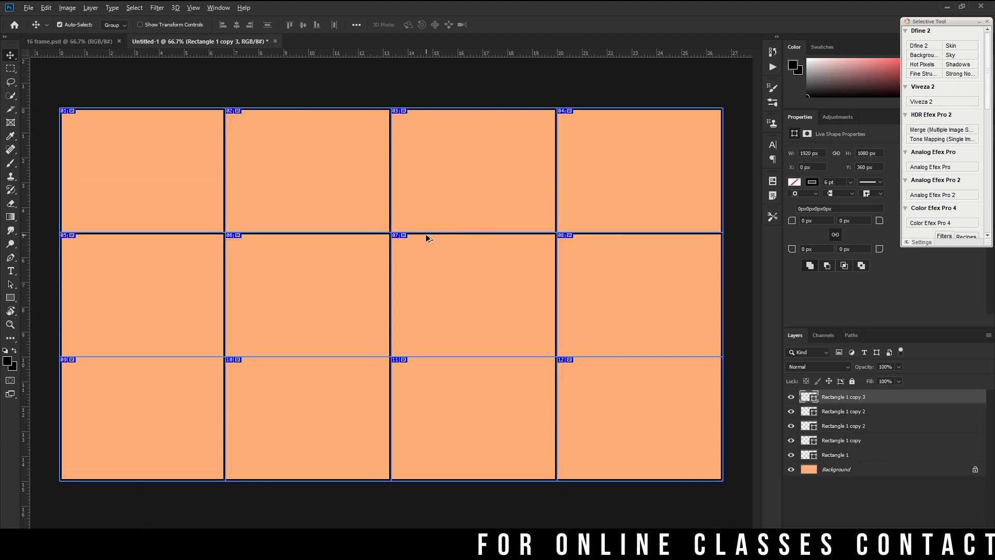
pyautogui.click(147, 251)
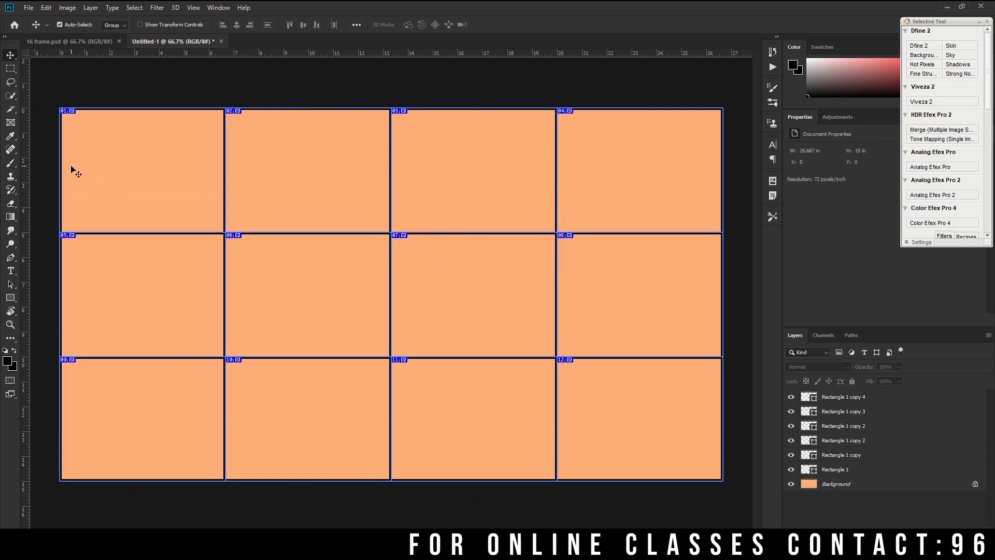
pyautogui.click(791, 484)
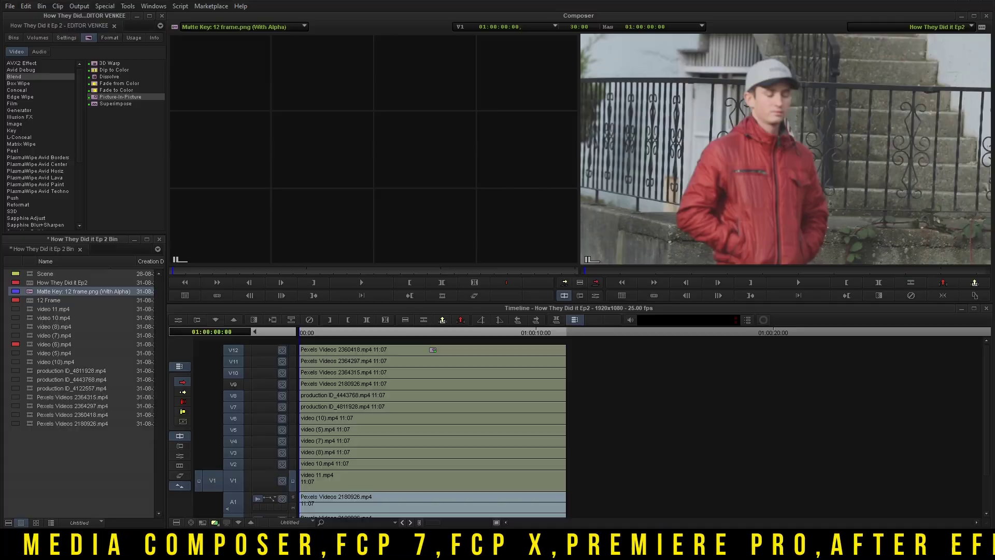
# In Avid, add a new video track V13 above the stacked clips in the How They Did it Ep2 sequence
pyautogui.click(285, 77)
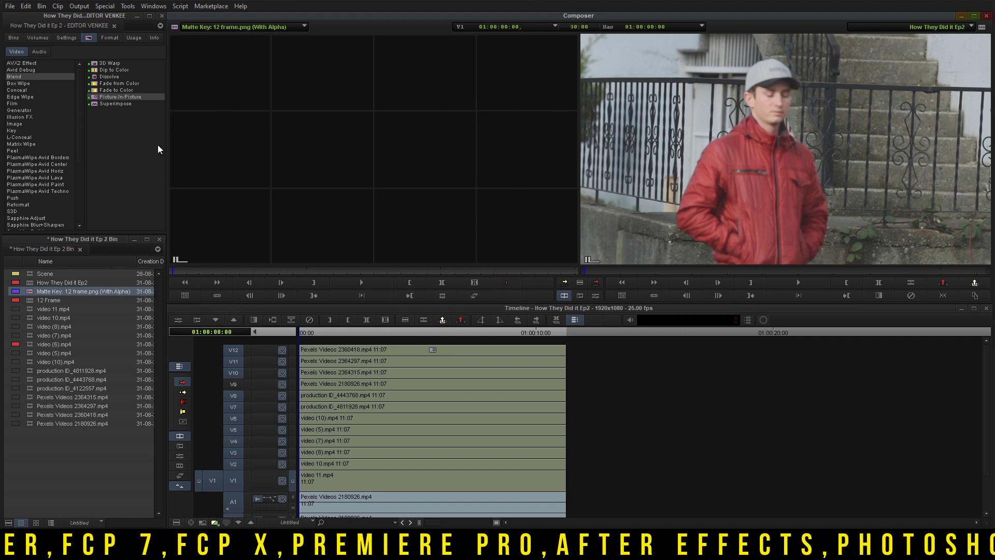
pyautogui.click(301, 332)
pyautogui.hotkey('ctrl', 'y')
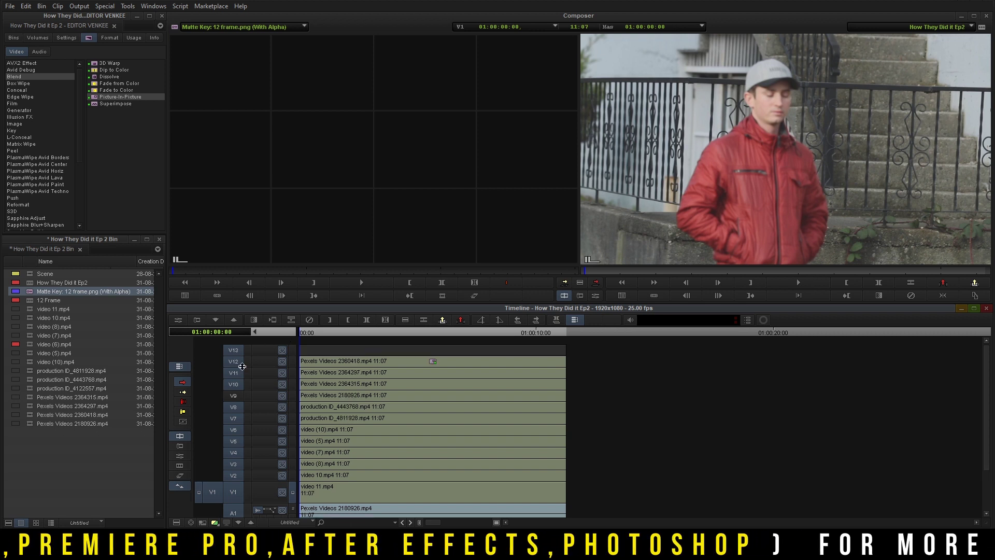
# Overwrite the 12 frame.png matte key onto V13 alone, spanning the full length of the stacked clips
pyautogui.hotkey('ctrl', 'shift', 'a')
pyautogui.click(232, 350)
pyautogui.moveTo(365, 332); pyautogui.dragTo(574, 336)
pyautogui.press('i')
pyautogui.press('o')
pyautogui.press('b')
pyautogui.moveTo(456, 334); pyautogui.dragTo(249, 348)
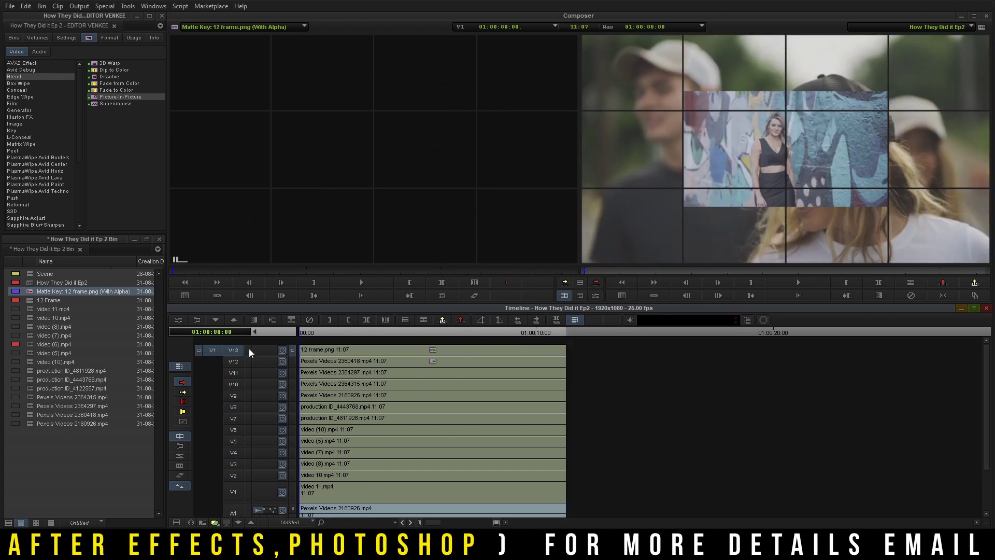
# Open the Picture-in-Picture effect on the V12 clip for editing and set its X and Y scaling to 33
pyautogui.hotkey('ctrl', ']')
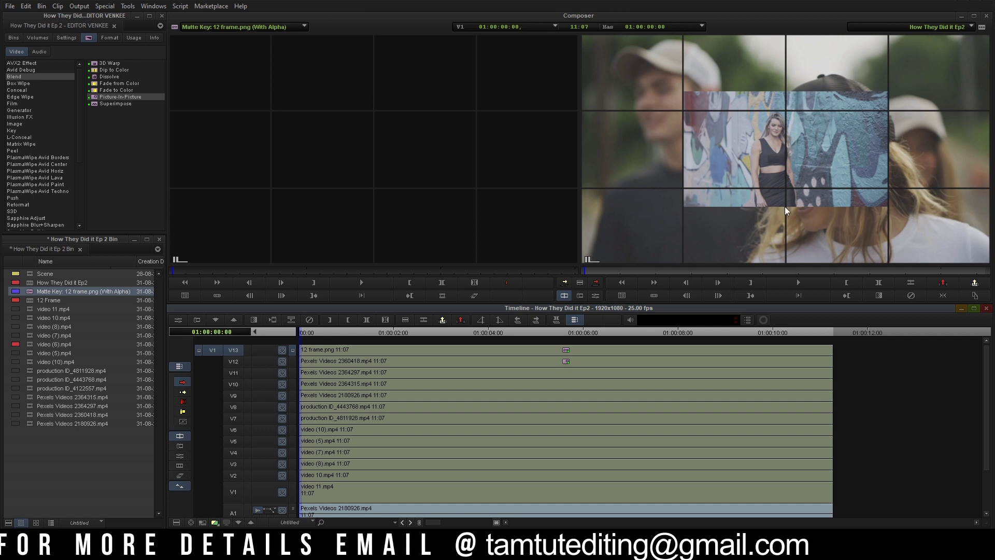
pyautogui.click(512, 353)
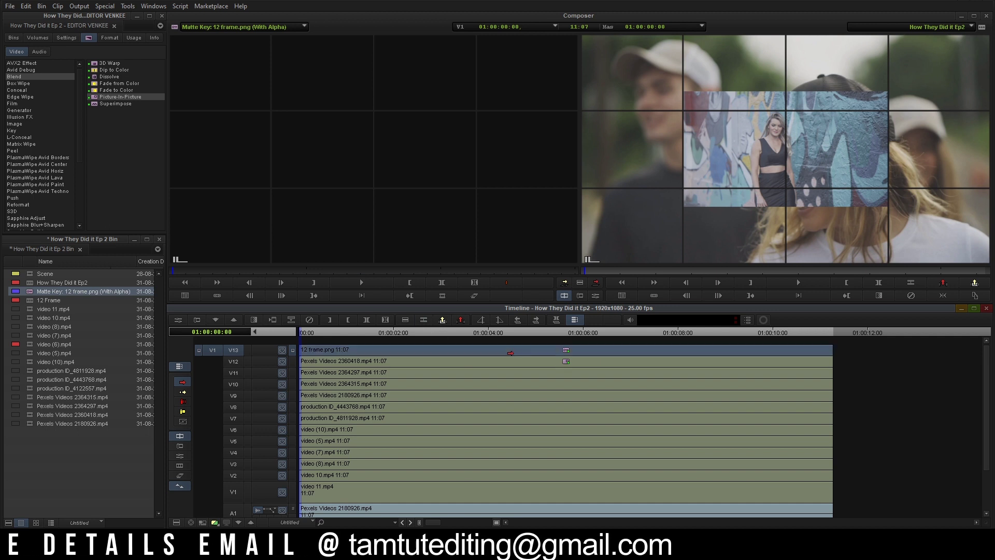
pyautogui.click(507, 363)
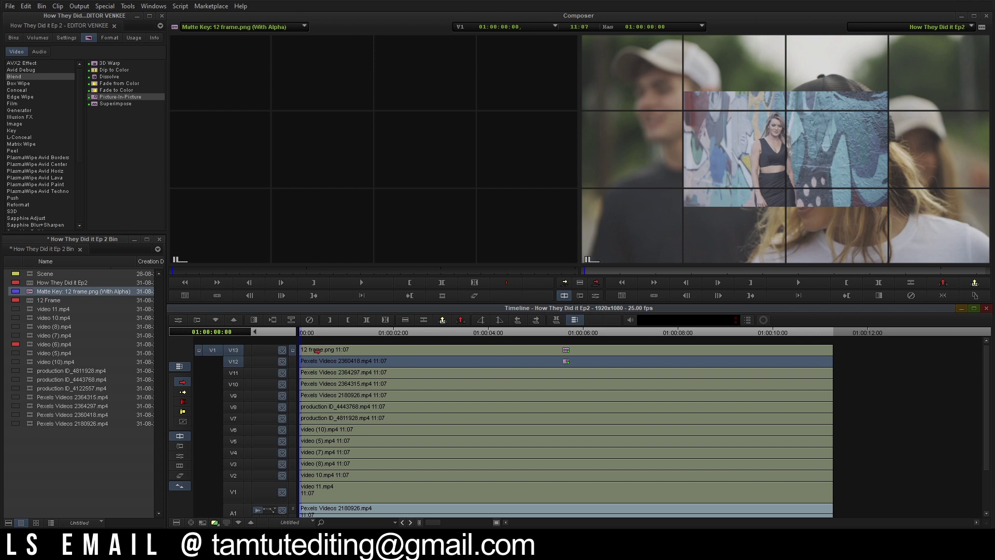
pyautogui.press(']')
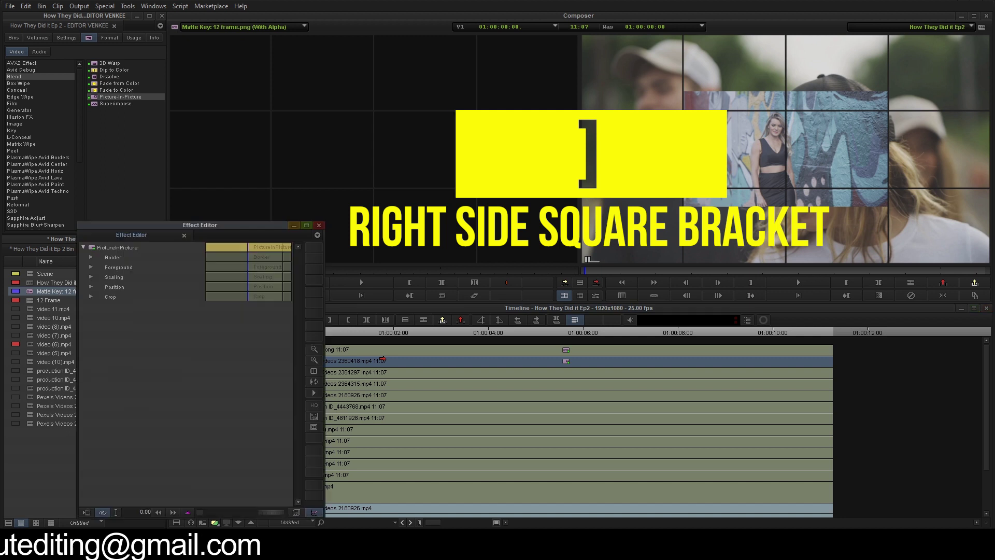
pyautogui.click(91, 286)
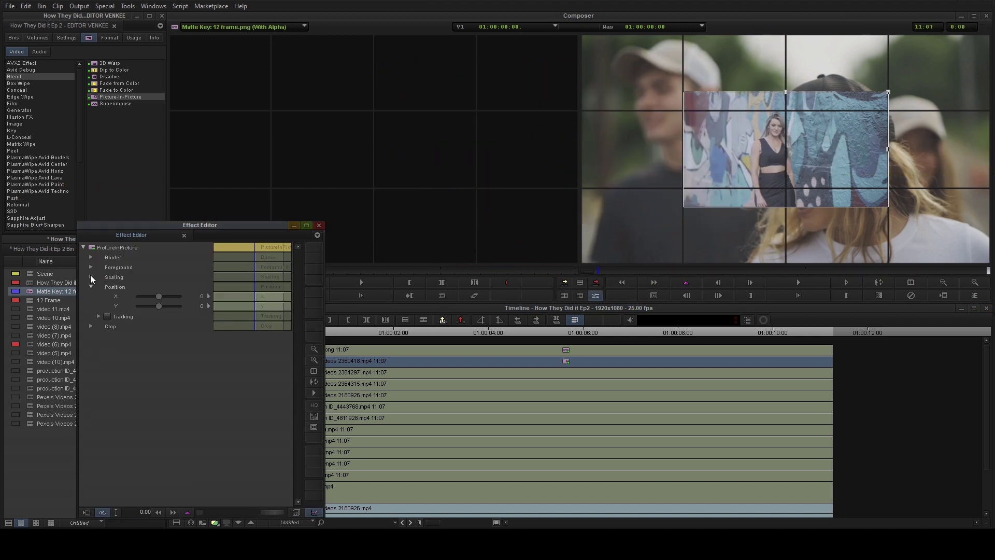
pyautogui.click(90, 276)
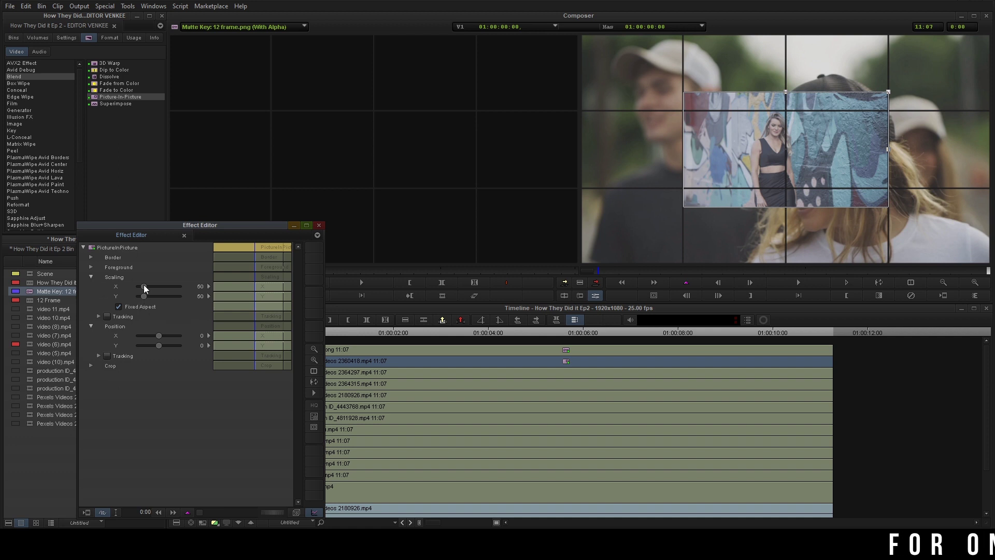
pyautogui.moveTo(144, 284); pyautogui.dragTo(149, 284)
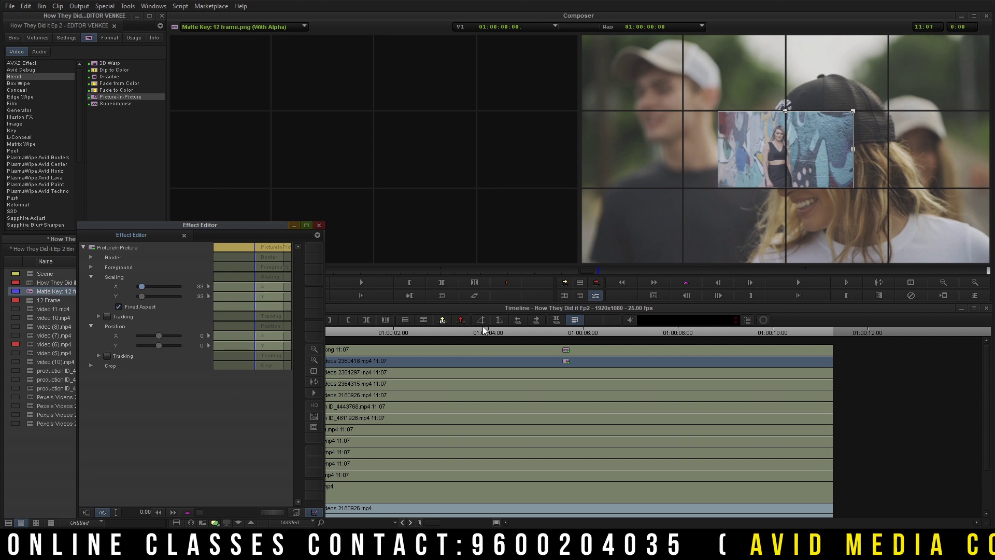
# Position the V12 picture in the top-left grid cell at X -378, Y -336 and set its right crop to -110
pyautogui.moveTo(795, 143); pyautogui.dragTo(652, 64)
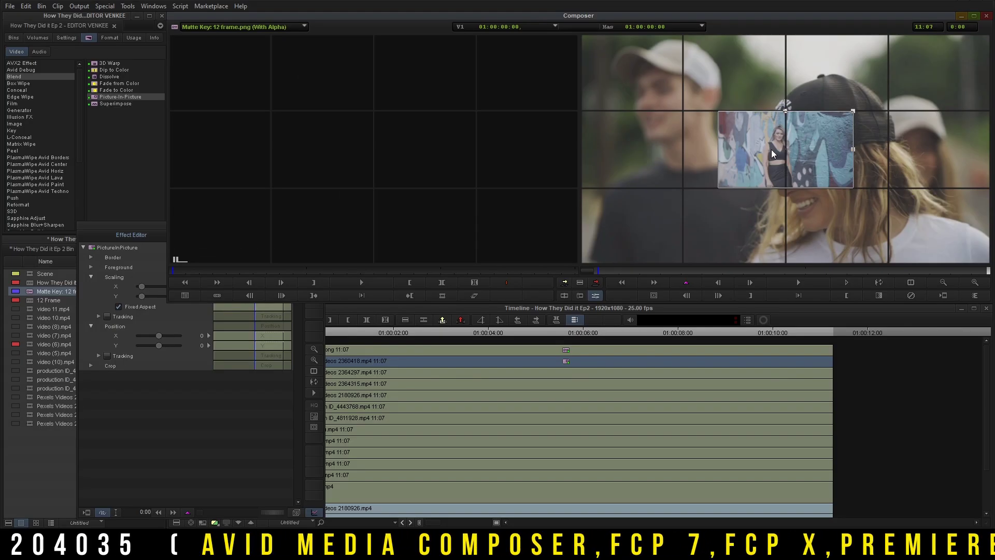
pyautogui.moveTo(157, 338); pyautogui.dragTo(152, 346)
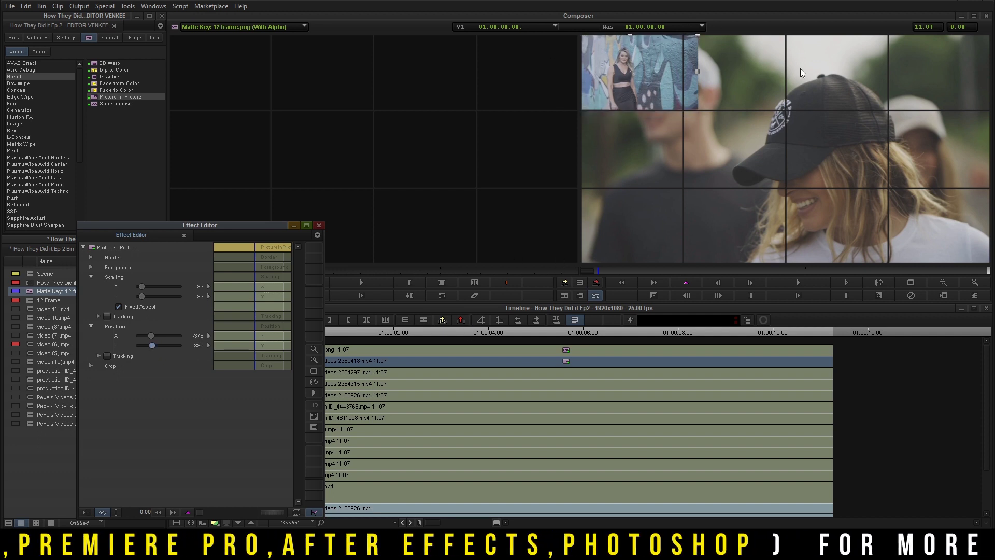
pyautogui.click(91, 366)
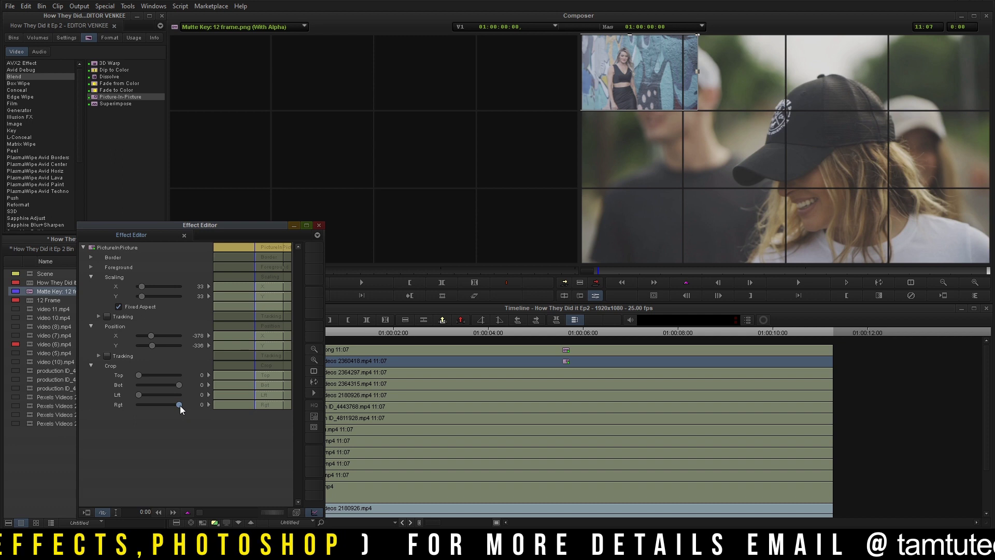
pyautogui.moveTo(184, 401); pyautogui.dragTo(180, 400)
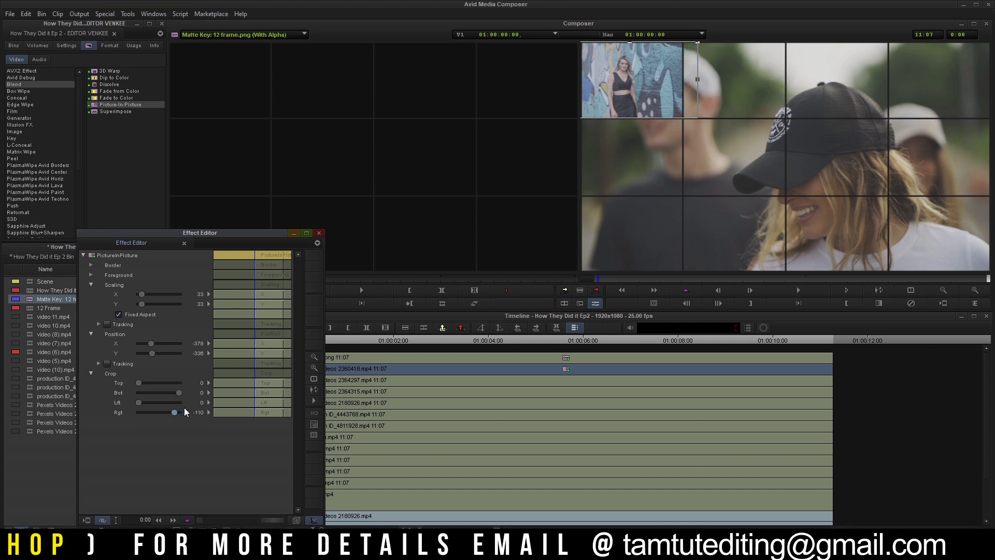
pyautogui.click(320, 233)
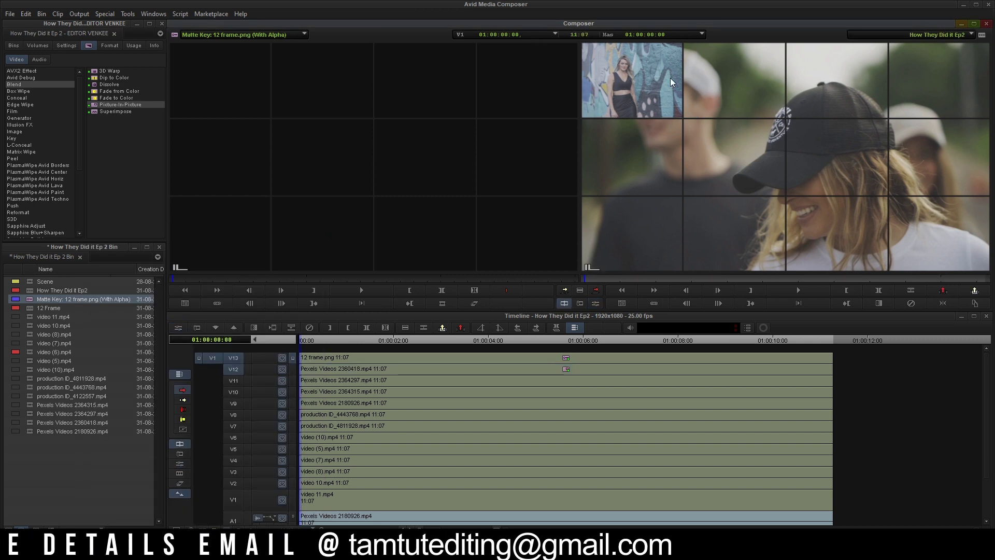
# Copy the V12 clip's Picture-in-Picture settings onto the Pexels Videos 2364297 clip on V11
pyautogui.click(565, 369)
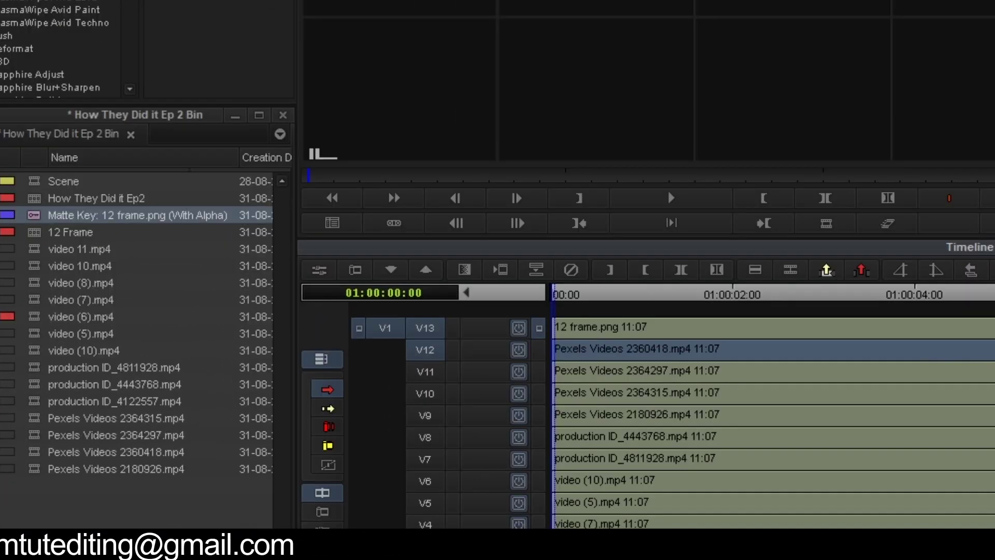
pyautogui.hotkey('shift', 'F10')
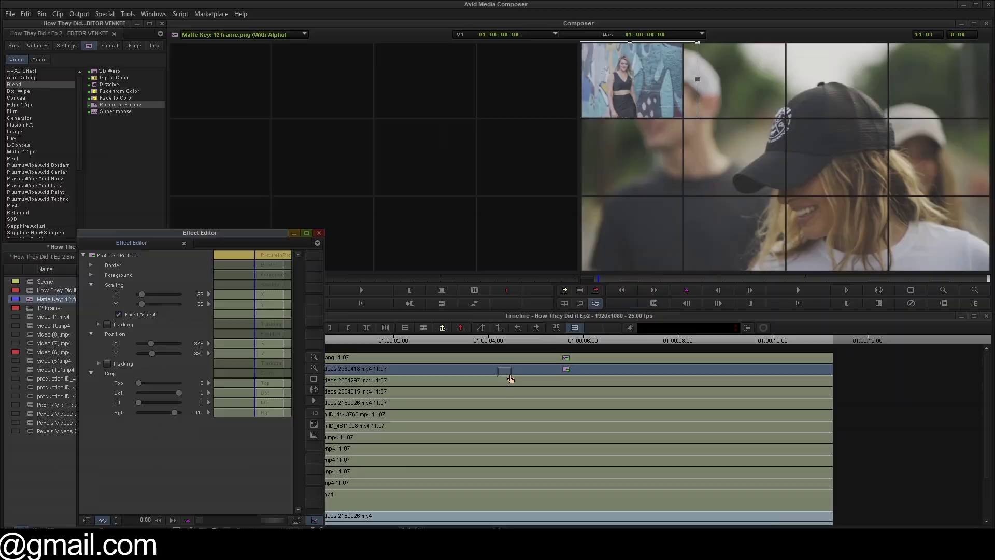
pyautogui.click(933, 370)
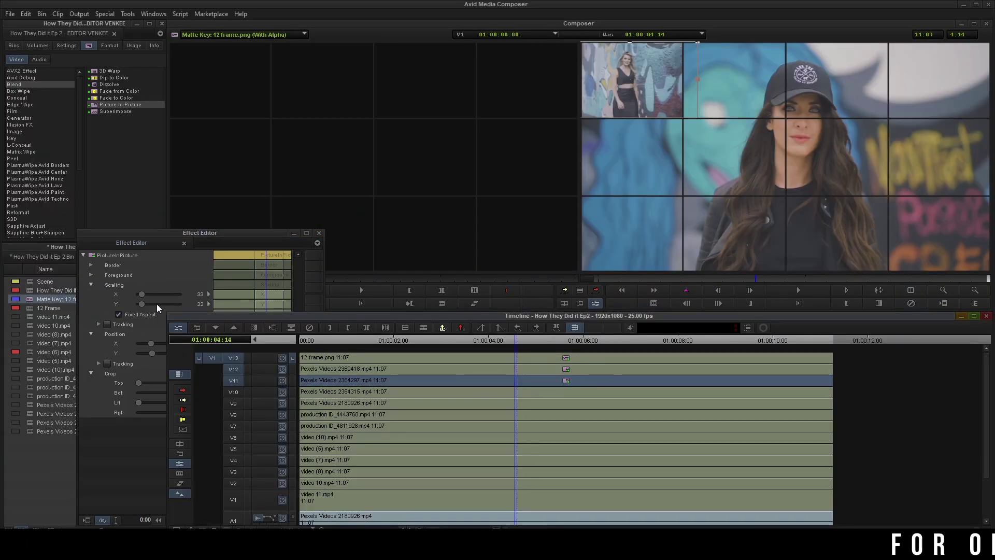
# Move the V11 picture across to the second cell of the top row by setting its X position to -130
pyautogui.moveTo(151, 345); pyautogui.dragTo(157, 344)
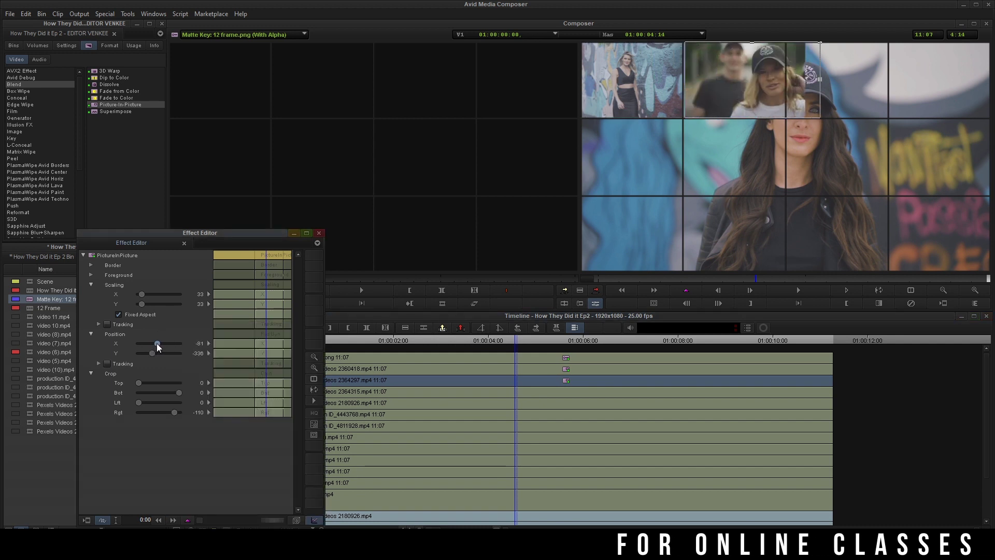
pyautogui.hotkey('shift', 'Left')
pyautogui.hotkey('shift', 'Left')
pyautogui.hotkey('shift', 'Left')
pyautogui.hotkey('shift', 'Left')
pyautogui.hotkey('shift', 'Left')
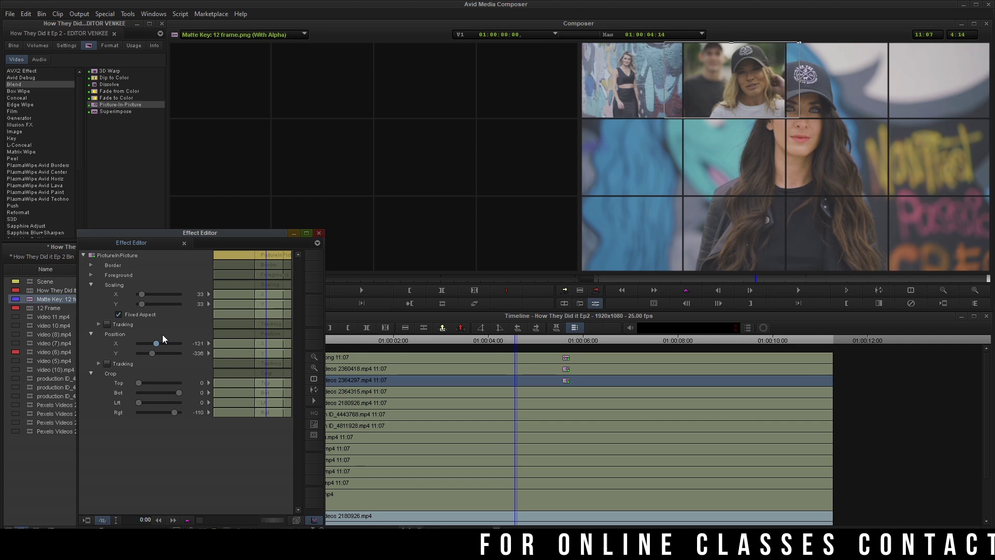
pyautogui.press('Right')
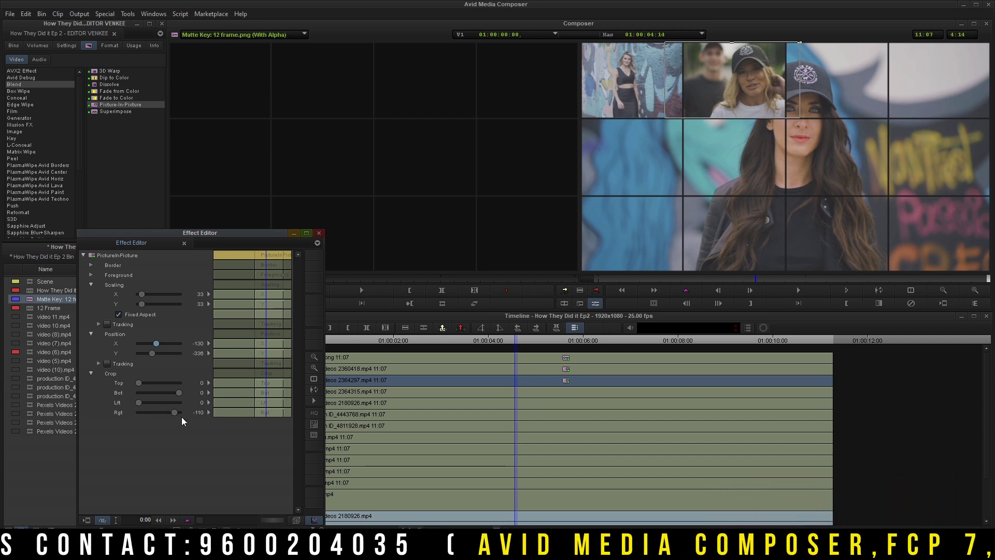
# Set the V11 picture's right crop to 0 and its left crop to 150
pyautogui.moveTo(175, 414); pyautogui.dragTo(178, 414)
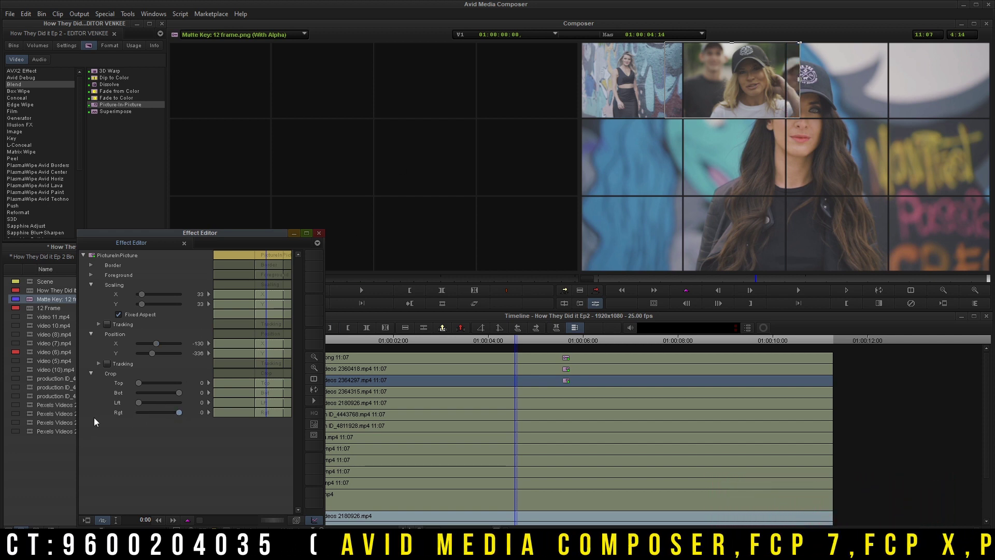
pyautogui.click(138, 402)
pyautogui.hotkey('shift', 'Right')
pyautogui.hotkey('shift', 'Right')
pyautogui.hotkey('shift', 'Right')
pyautogui.hotkey('shift', 'Right')
pyautogui.hotkey('shift', 'Right')
pyautogui.hotkey('shift', 'Right')
pyautogui.hotkey('shift', 'Right')
pyautogui.hotkey('shift', 'Right')
pyautogui.hotkey('shift', 'Right')
pyautogui.hotkey('shift', 'Right')
pyautogui.hotkey('shift', 'Right')
pyautogui.hotkey('shift', 'Right')
pyautogui.hotkey('shift', 'Right')
pyautogui.hotkey('shift', 'Right')
pyautogui.hotkey('shift', 'Right')
pyautogui.hotkey('shift', 'Right')
pyautogui.hotkey('shift', 'Right')
pyautogui.hotkey('shift', 'Left')
pyautogui.hotkey('shift', 'Left')
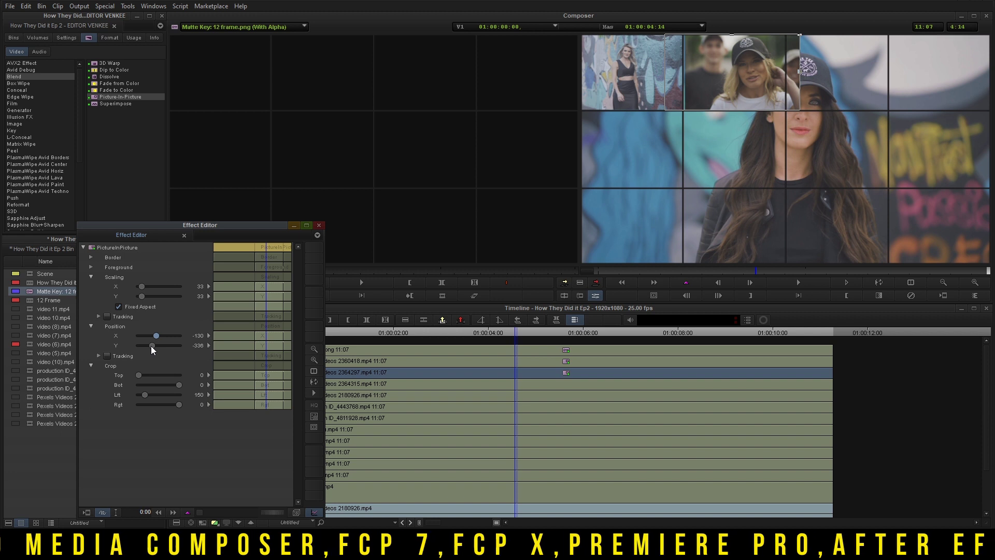
# Shift the V11 picture's X position to -165 to align its right edge with the second cell's border
pyautogui.hotkey('shift', 'Left')
pyautogui.hotkey('shift', 'Left')
pyautogui.hotkey('shift', 'Left')
pyautogui.press('Left')
pyautogui.press('Left')
pyautogui.press('Left')
pyautogui.press('Left')
pyautogui.press('Left')
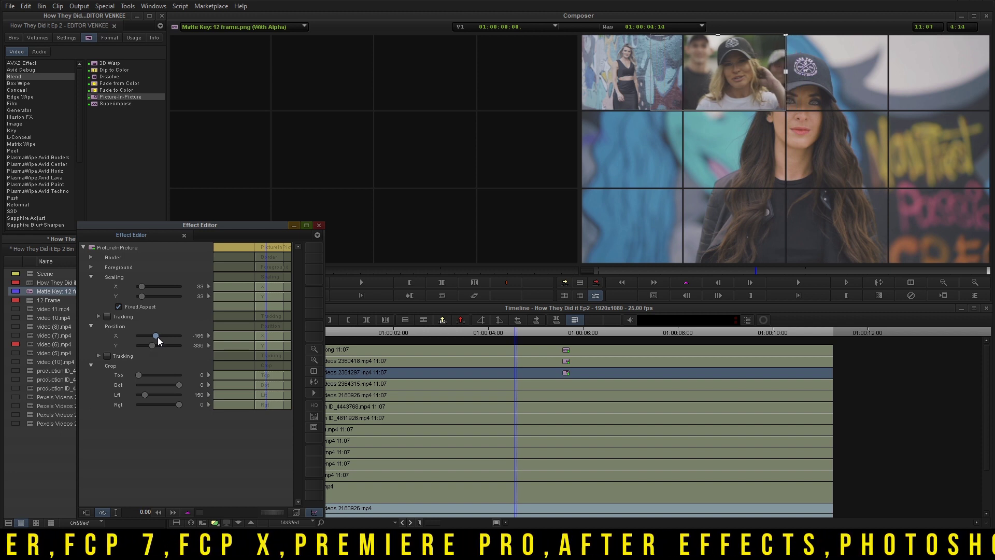
# Copy the V12 clip's Picture-in-Picture settings onto the Pexels Videos 2364315 clip on V10
pyautogui.click(574, 366)
pyautogui.click(97, 250)
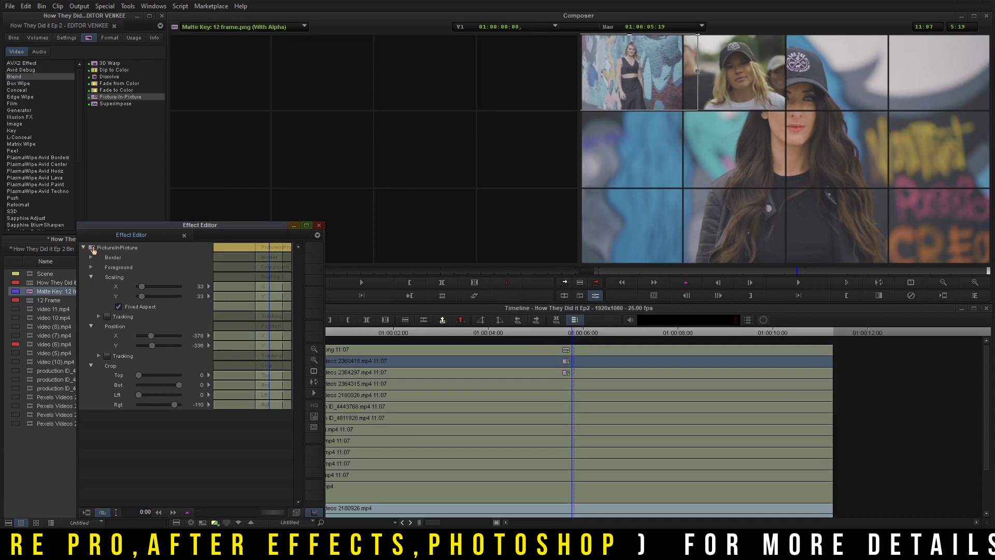
pyautogui.click(578, 387)
pyautogui.moveTo(579, 389); pyautogui.dragTo(578, 388)
pyautogui.click(545, 385)
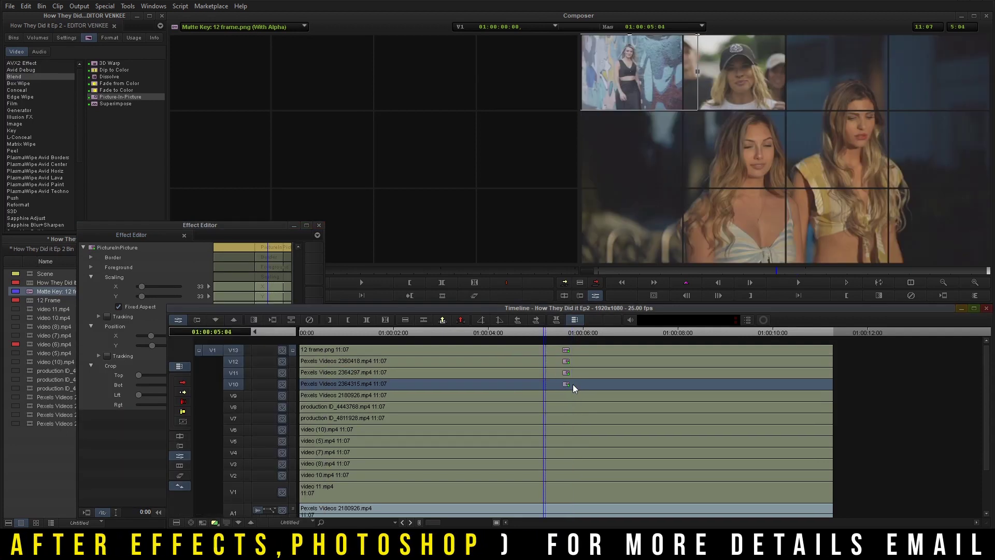
pyautogui.click(536, 361)
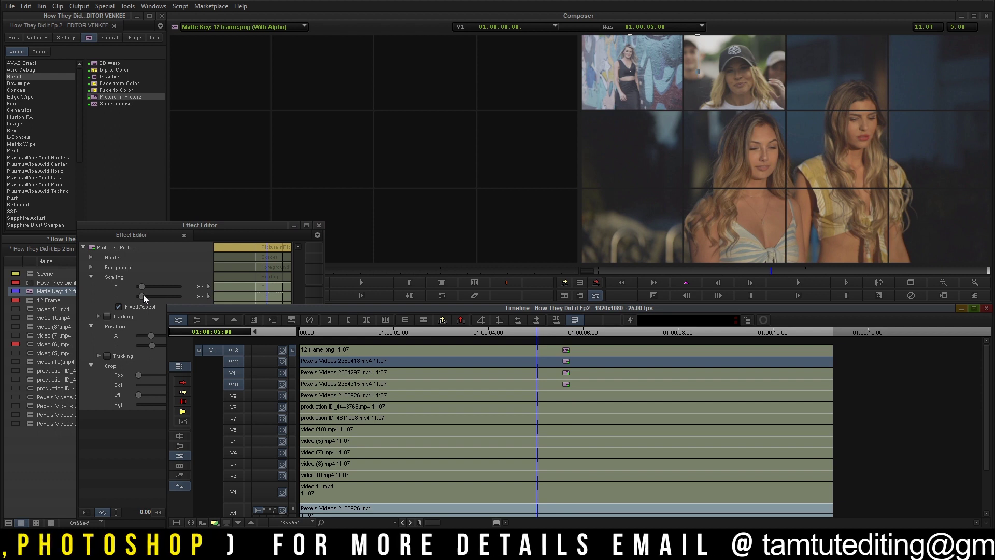
# Move the V10 picture across to the third cell of the top row by setting its X position to 122
pyautogui.click(154, 337)
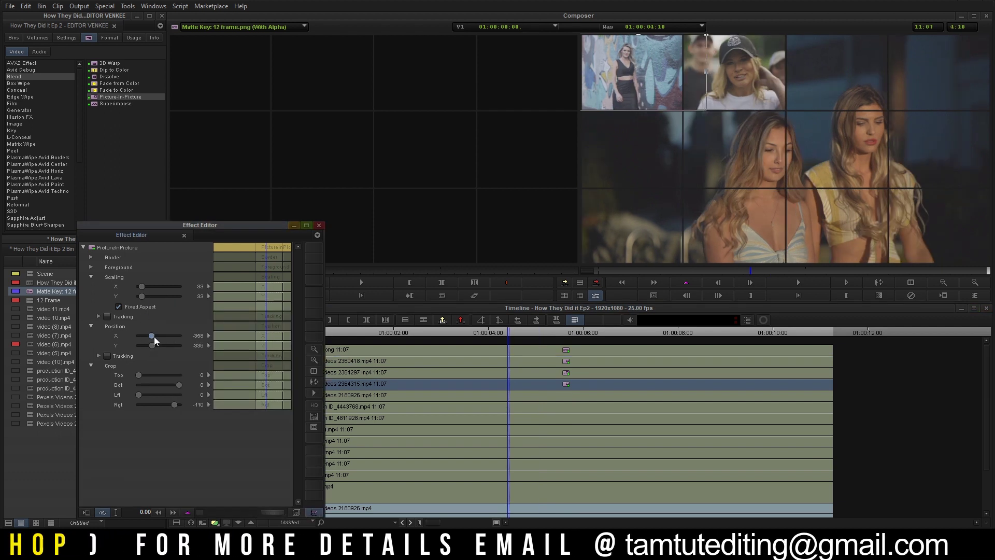
pyautogui.hotkey('shift', 'Right')
pyautogui.hotkey('shift', 'Right')
pyautogui.hotkey('shift', 'Right')
pyautogui.hotkey('shift', 'Right')
pyautogui.hotkey('shift', 'Right')
pyautogui.hotkey('shift', 'Right')
pyautogui.hotkey('shift', 'Right')
pyautogui.hotkey('shift', 'Right')
pyautogui.hotkey('shift', 'Right')
pyautogui.hotkey('shift', 'Right')
pyautogui.hotkey('shift', 'Right')
pyautogui.hotkey('shift', 'Right')
pyautogui.hotkey('shift', 'Right')
pyautogui.hotkey('shift', 'Right')
pyautogui.hotkey('shift', 'Right')
pyautogui.hotkey('shift', 'Right')
pyautogui.hotkey('shift', 'Right')
pyautogui.hotkey('shift', 'Right')
pyautogui.hotkey('shift', 'Right')
pyautogui.hotkey('shift', 'Right')
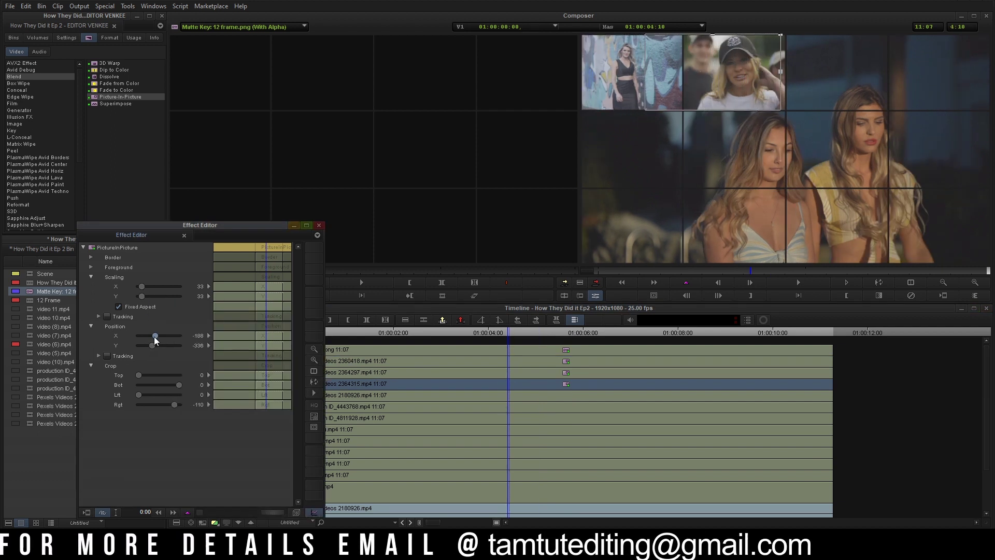
pyautogui.hotkey('shift', 'Right')
pyautogui.hotkey('shift', 'Right')
pyautogui.hotkey('shift', 'Right')
pyautogui.hotkey('shift', 'Right')
pyautogui.hotkey('shift', 'Right')
pyautogui.hotkey('shift', 'Right')
pyautogui.hotkey('shift', 'Right')
pyautogui.hotkey('shift', 'Right')
pyautogui.hotkey('shift', 'Right')
pyautogui.hotkey('shift', 'Right')
pyautogui.hotkey('shift', 'Right')
pyautogui.hotkey('shift', 'Right')
pyautogui.hotkey('shift', 'Right')
pyautogui.hotkey('shift', 'Right')
pyautogui.hotkey('shift', 'Right')
pyautogui.hotkey('shift', 'Right')
pyautogui.hotkey('shift', 'Right')
pyautogui.hotkey('shift', 'Right')
pyautogui.hotkey('shift', 'Right')
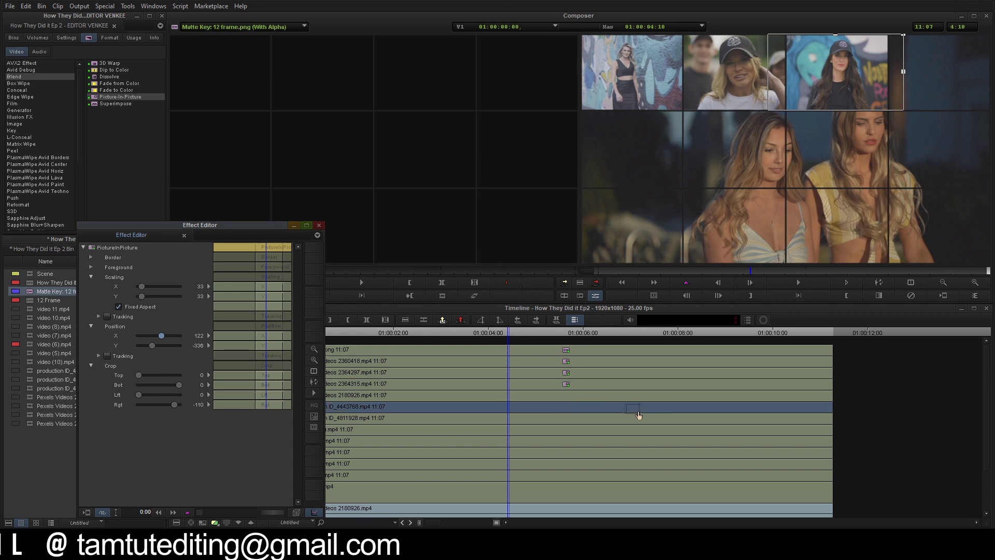
# Copy the Picture-in-Picture settings onto the V9 to V6 clips and position them in the fourth top-row cell and the middle-row cells
pyautogui.click(602, 395)
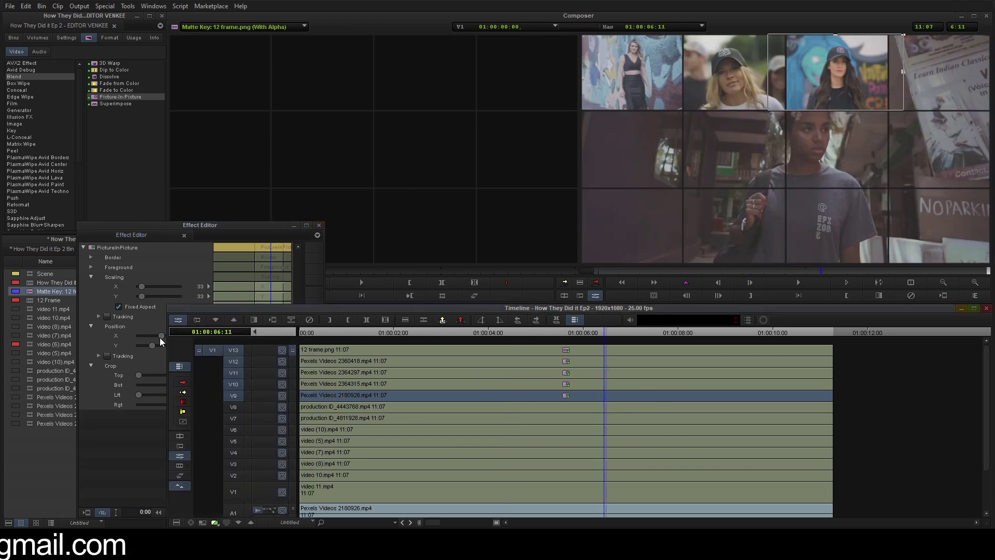
pyautogui.click(159, 338)
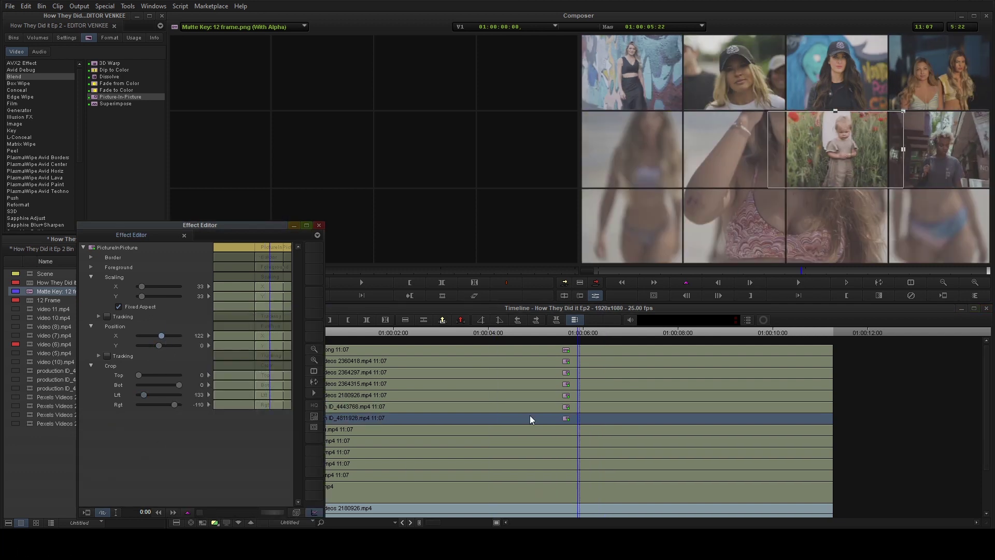
pyautogui.click(534, 428)
pyautogui.click(162, 337)
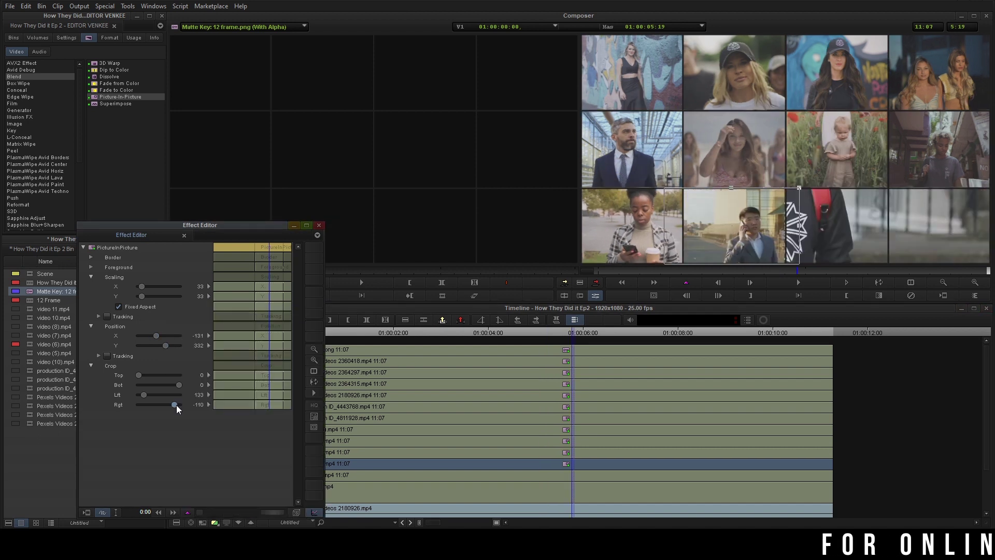
# Position the V2 and V1 pictures in the third and fourth cells of the bottom row, setting the right crop to -113
pyautogui.click(558, 476)
pyautogui.click(158, 334)
pyautogui.moveTo(179, 405); pyautogui.dragTo(174, 404)
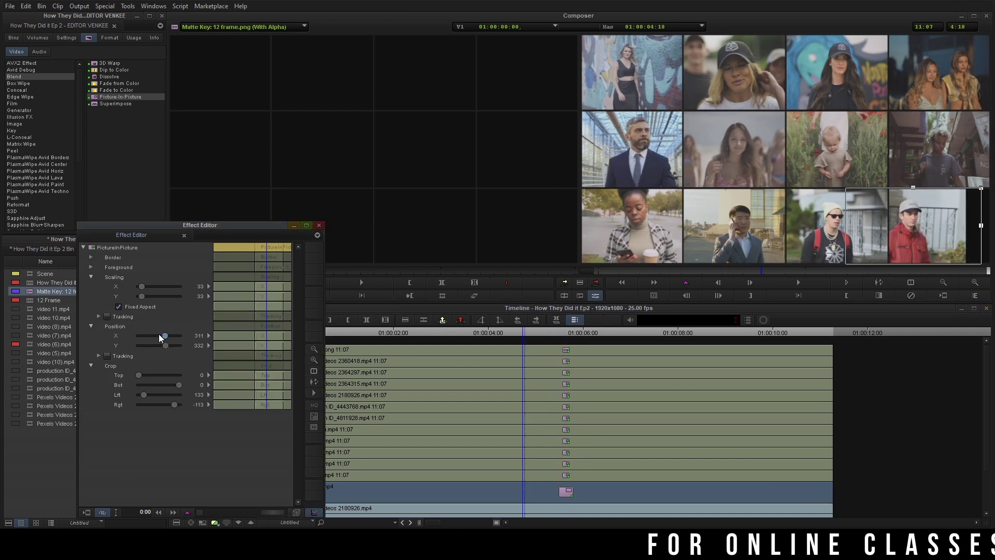
pyautogui.moveTo(162, 335); pyautogui.dragTo(166, 335)
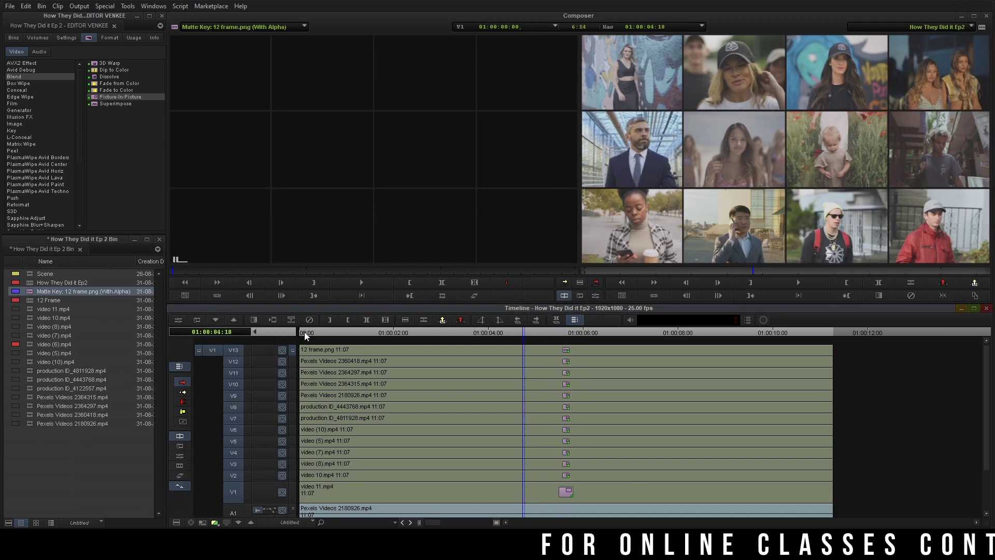
# Review the completed 12-cell grid by scrubbing through the sequence from its start
pyautogui.click(301, 332)
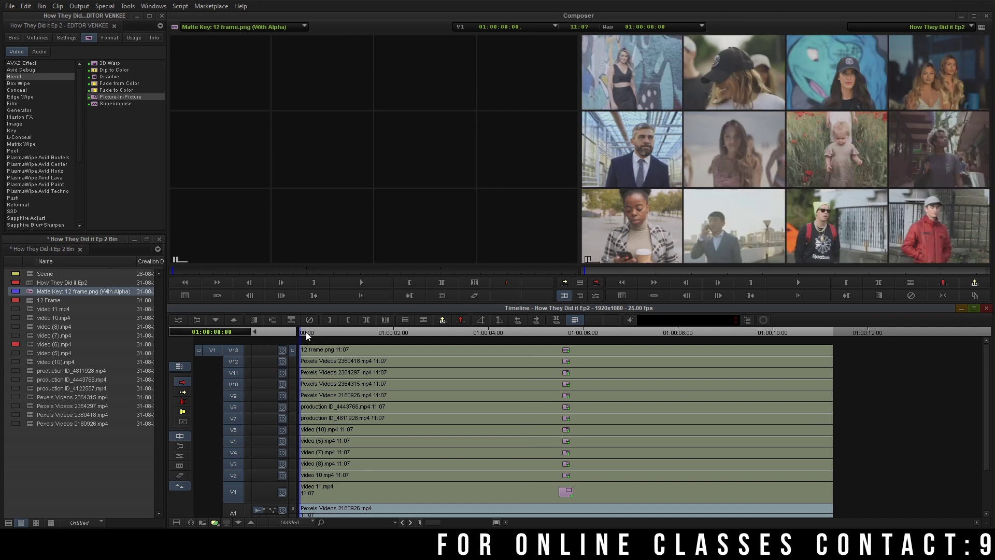
pyautogui.moveTo(300, 333); pyautogui.dragTo(729, 344)
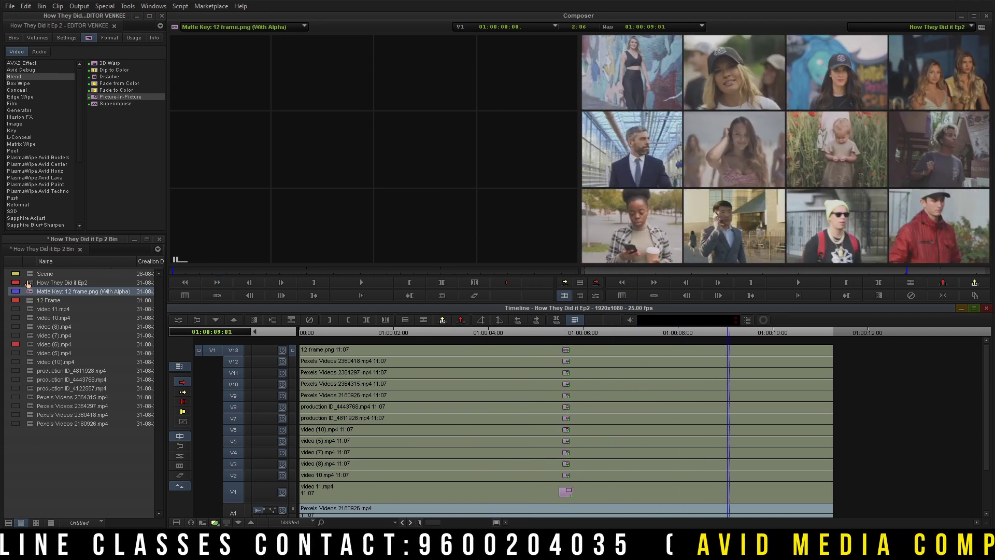
# Load the Scene reference clip and play it from the single full-screen shot through its 12-cell split screen
pyautogui.doubleClick(29, 274)
pyautogui.click(316, 271)
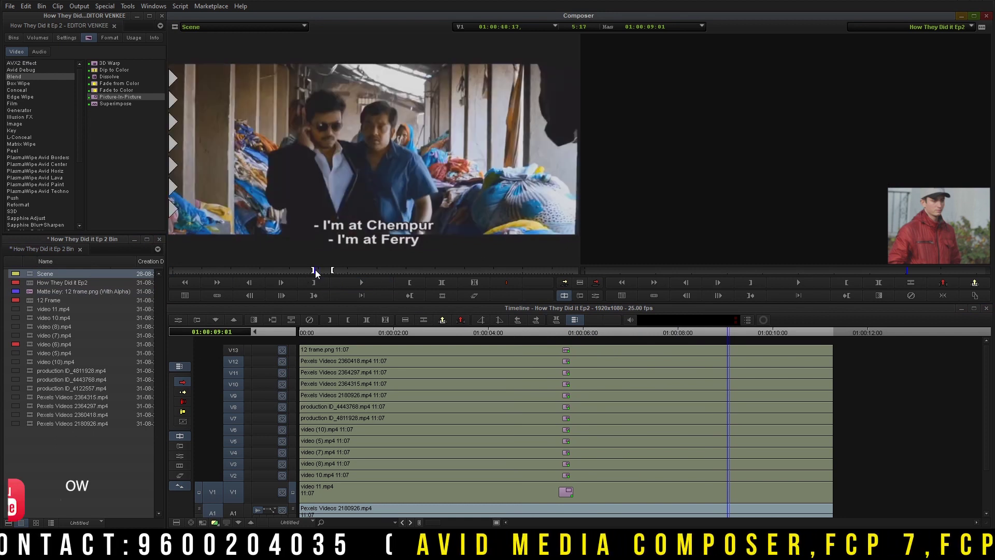
pyautogui.press('space')
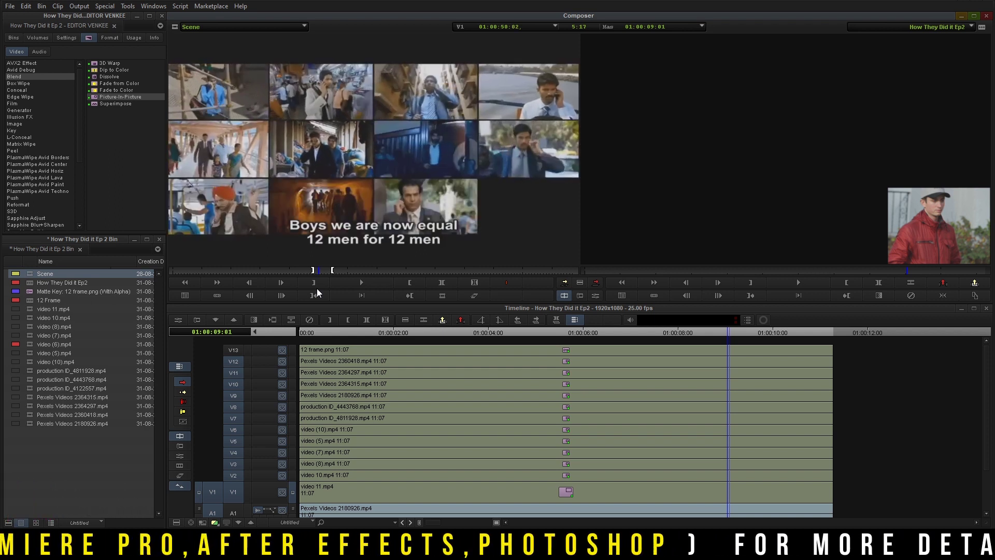
# Step back and forth frame by frame through the Scene reference to examine when each split-screen cell appears
pyautogui.press('Left')
pyautogui.press('Left')
pyautogui.press('Left')
pyautogui.press('Left')
pyautogui.press('Left')
pyautogui.press('Left')
pyautogui.press('Left')
pyautogui.press('Left')
pyautogui.press('Left')
pyautogui.press('Left')
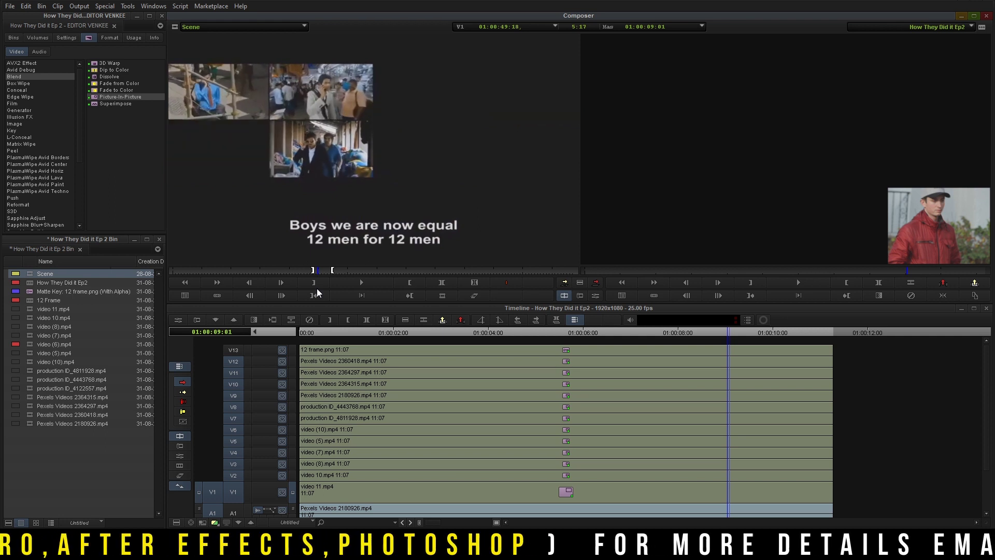
pyautogui.press('Left')
pyautogui.press('Right')
pyautogui.press('Right')
pyautogui.press('Right')
pyautogui.press('Right')
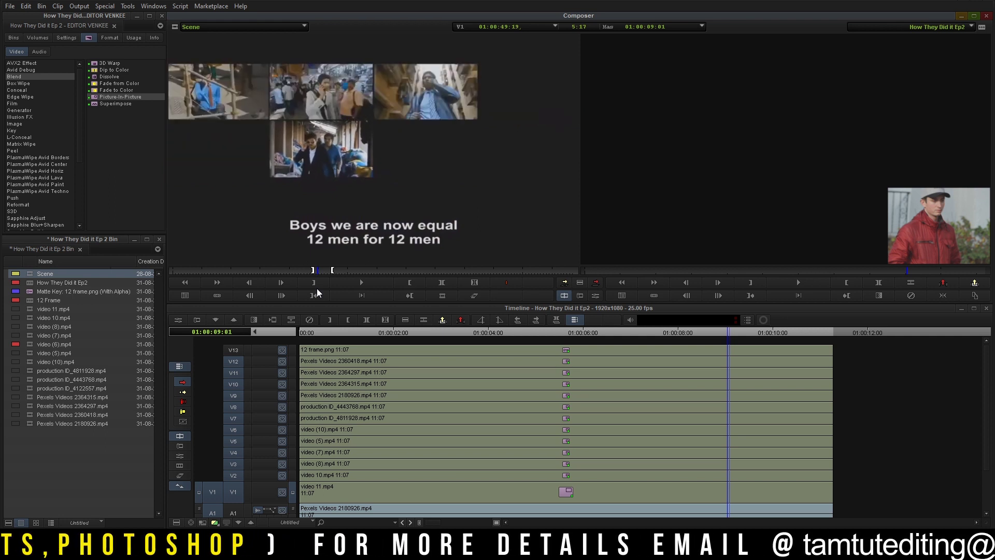
pyautogui.press('Left')
pyautogui.press('Left')
pyautogui.press('Left')
pyautogui.press('Left')
pyautogui.press('Left')
# Monitor all tracks up to V13 and shift all the stacked clips 10 frames later in the timeline
pyautogui.click(294, 336)
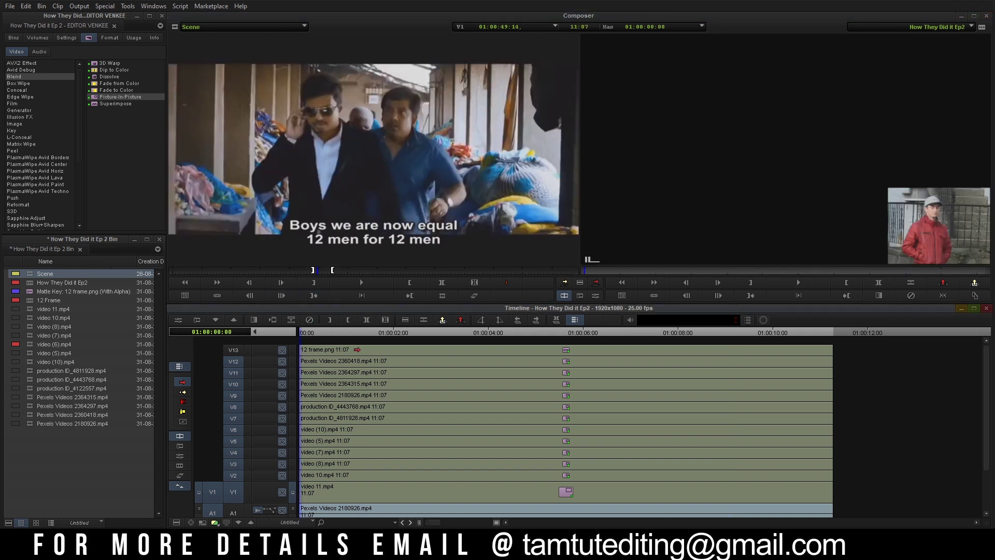
pyautogui.click(293, 350)
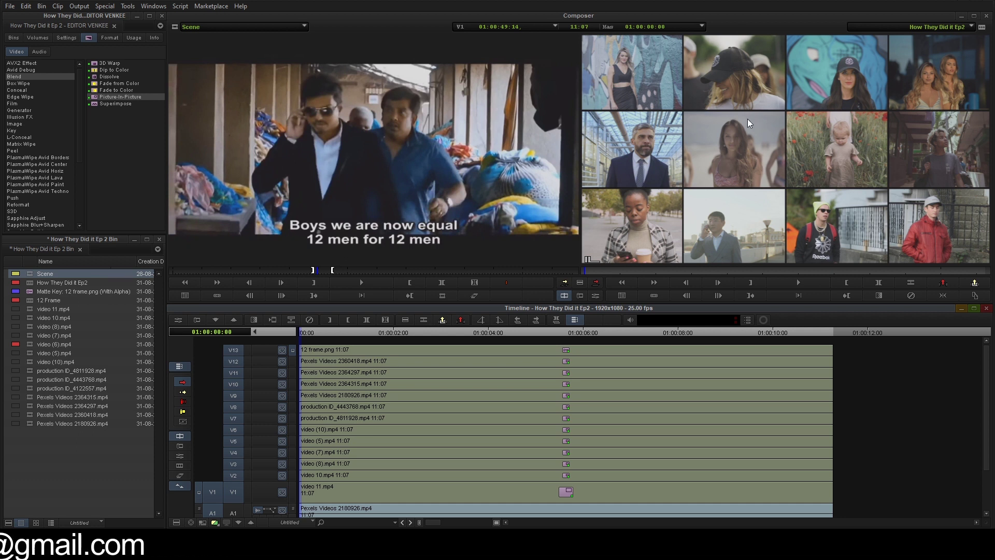
pyautogui.click(416, 346)
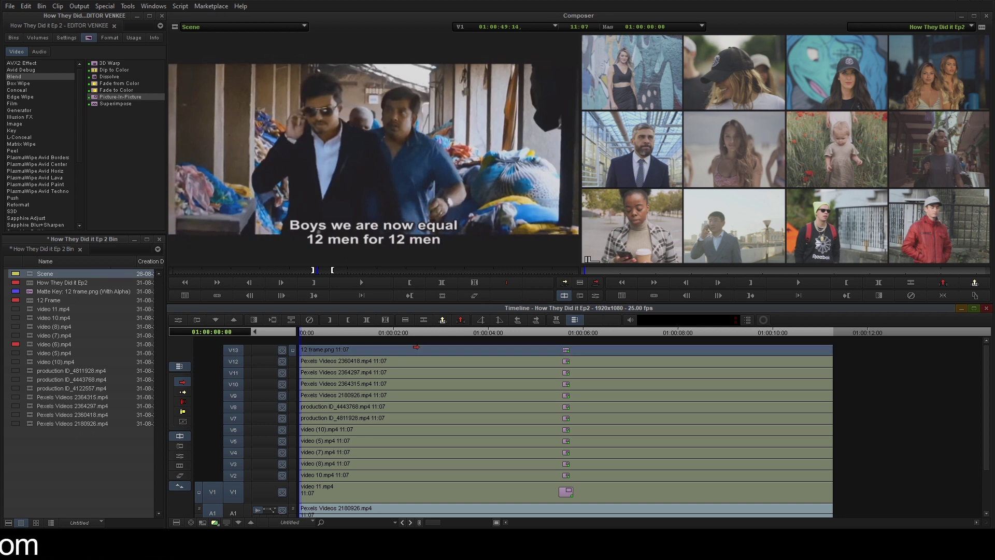
pyautogui.keyDown('shift'); pyautogui.click(404, 483); pyautogui.keyUp('shift')
pyautogui.moveTo(339, 486); pyautogui.dragTo(360, 352)
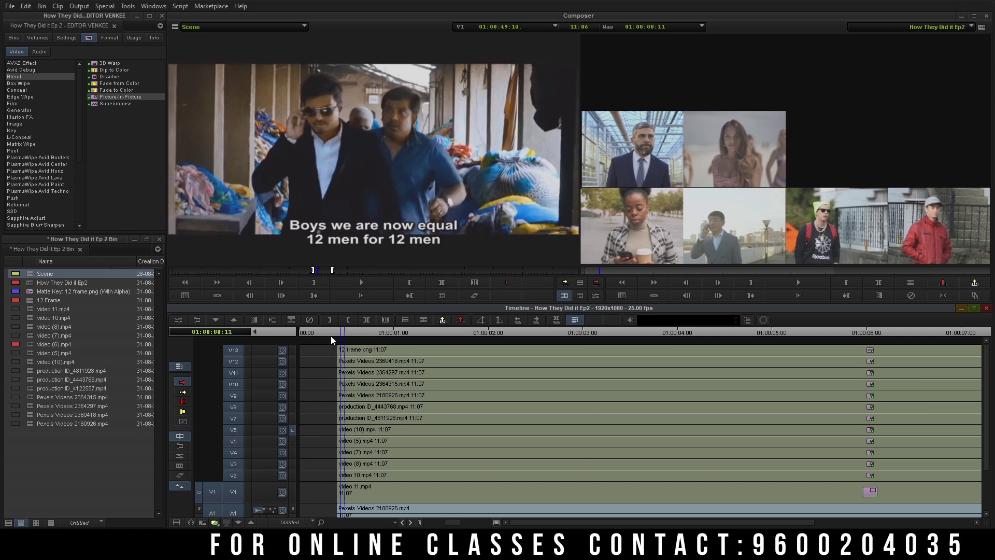
# Move the video (10) clip on V6 back to the sequence start and split it at 01:00:00:10
pyautogui.click(351, 433)
pyautogui.moveTo(357, 431); pyautogui.dragTo(317, 430)
pyautogui.click(298, 333)
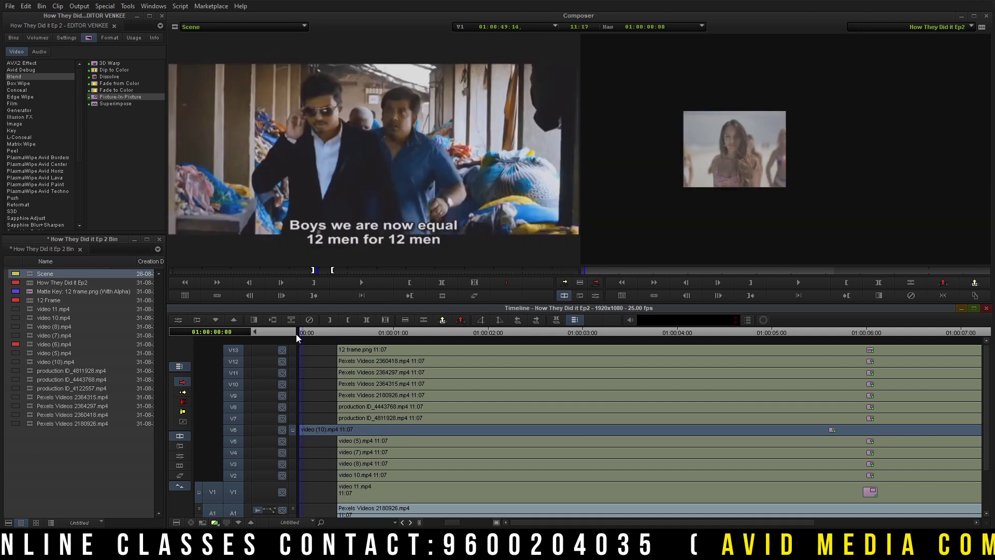
pyautogui.click(339, 331)
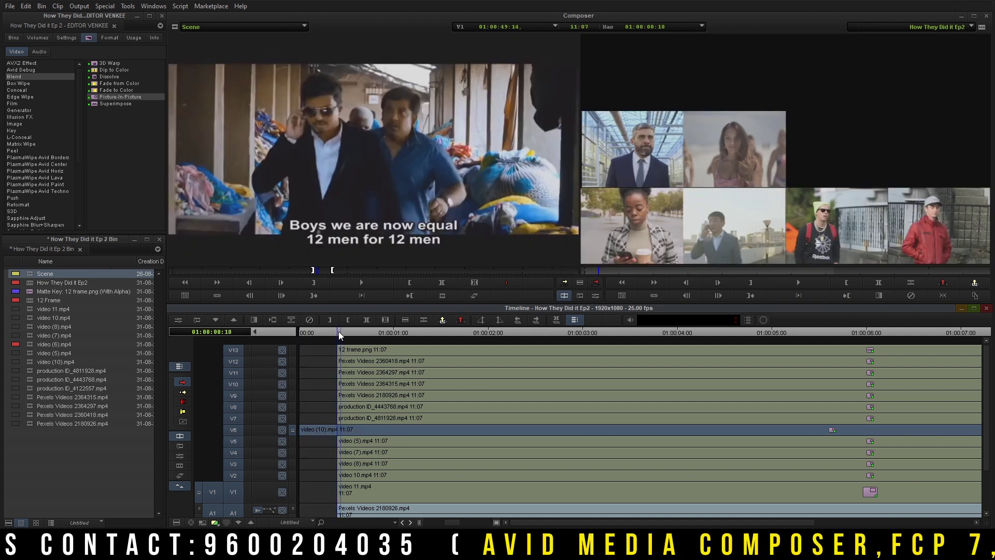
pyautogui.press('h')
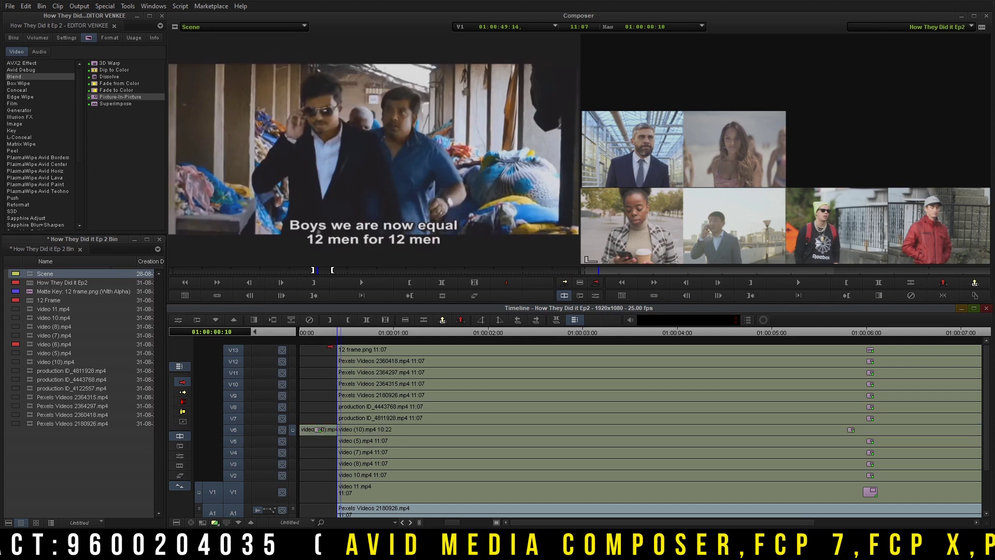
# Remove the Picture-in-Picture effect from the first segment of video (10) on V6 and check the cut at 01:00:00:10
pyautogui.click(286, 334)
pyautogui.click(311, 427)
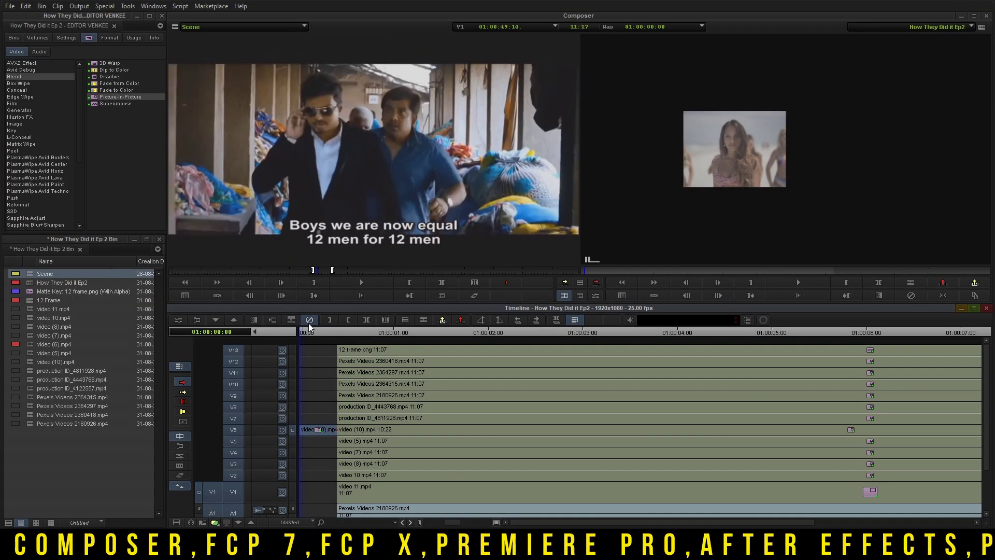
pyautogui.click(309, 322)
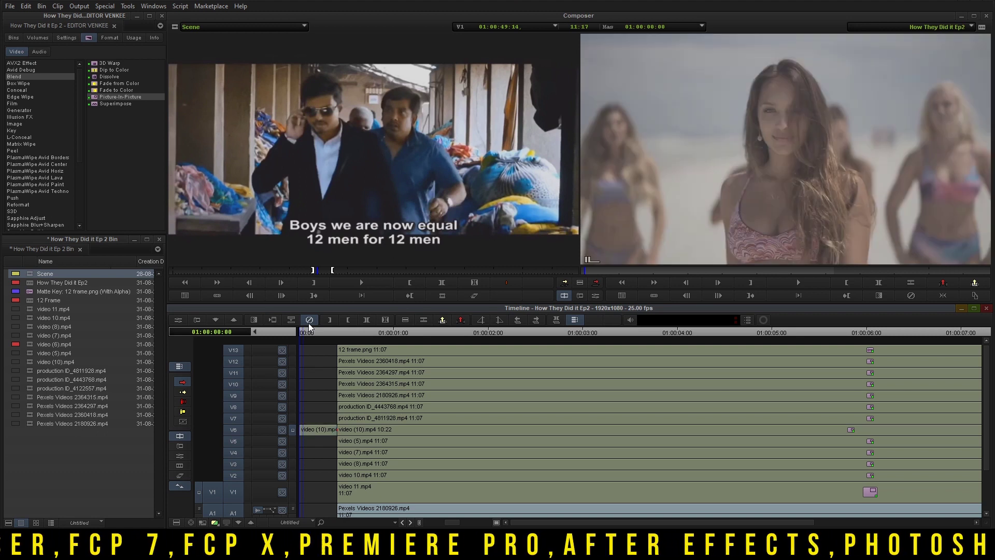
pyautogui.click(346, 337)
pyautogui.click(337, 339)
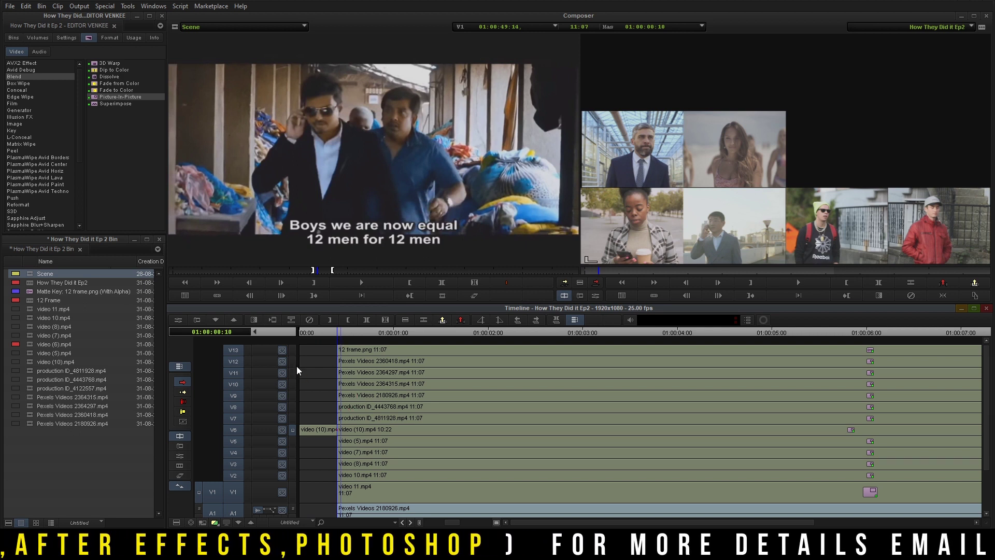
# With V13 monitored, stagger the clips on V2, V3, V4, V5 and V7 so each starts two frames after the previous one
pyautogui.click(293, 349)
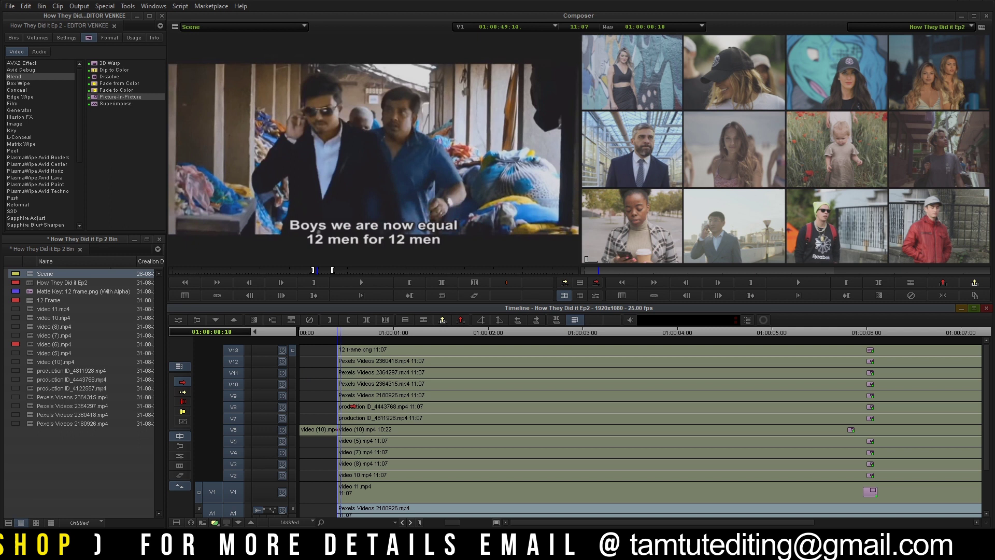
pyautogui.click(349, 492)
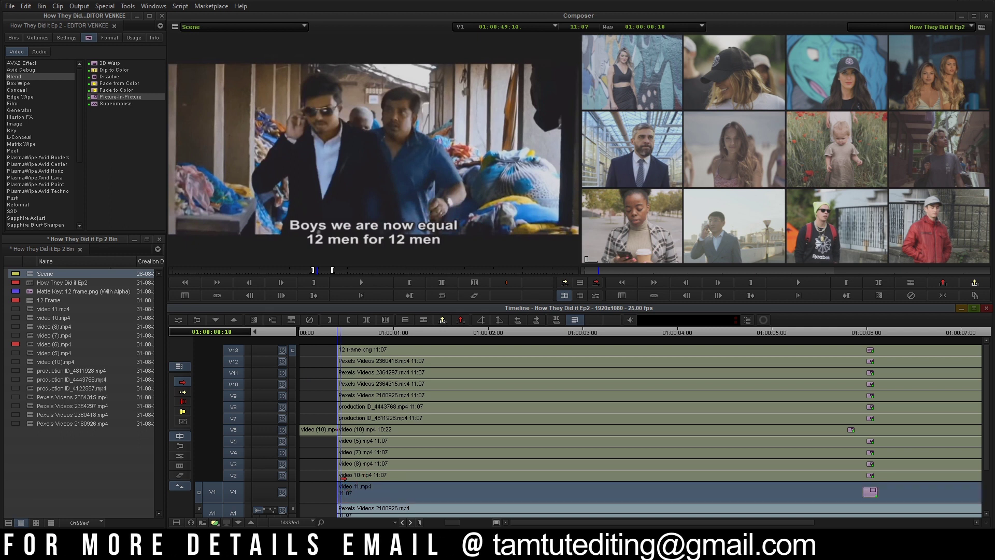
pyautogui.click(342, 477)
pyautogui.press('Right')
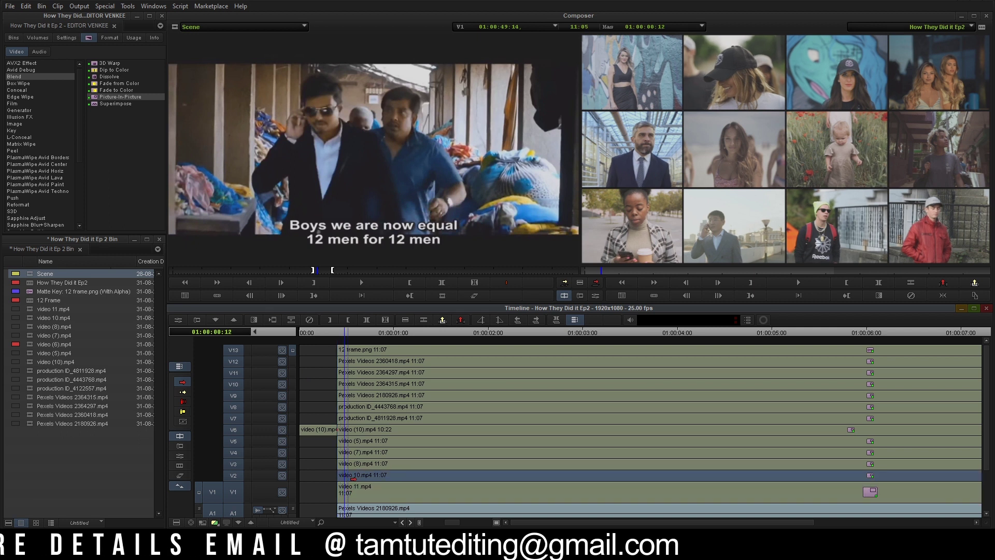
pyautogui.moveTo(355, 478); pyautogui.dragTo(393, 453)
pyautogui.click(366, 463)
pyautogui.press('Right')
pyautogui.press('Right')
pyautogui.press('Right')
pyautogui.press('Right')
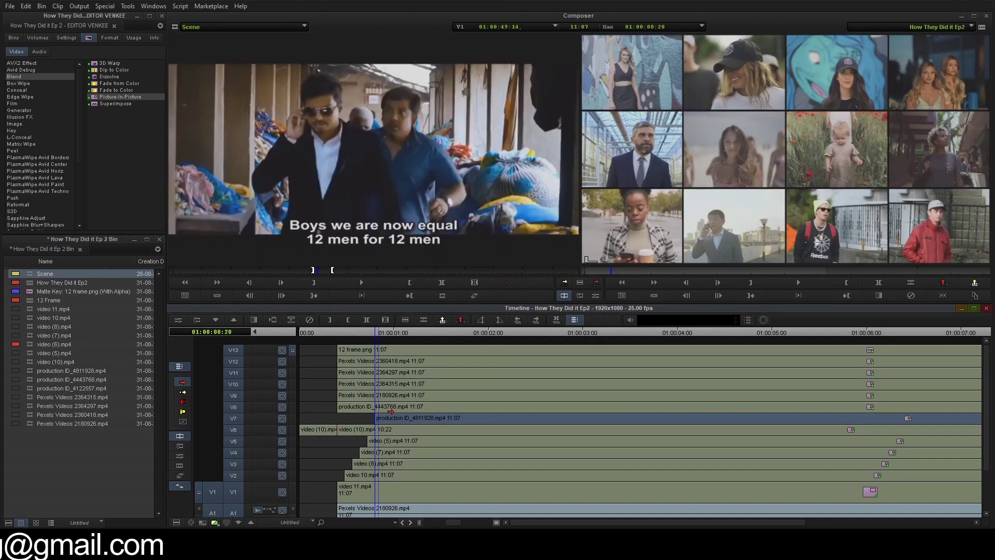
# Stagger the V8 to V12 clips at two-frame intervals, with the V1 clip and grid frame starting at 01:00:00:13
pyautogui.moveTo(391, 411); pyautogui.dragTo(507, 366)
pyautogui.press('Right')
pyautogui.press('Right')
pyautogui.press('Right')
pyautogui.press('Right')
pyautogui.press('Right')
pyautogui.press('Right')
pyautogui.press('Right')
pyautogui.press('Right')
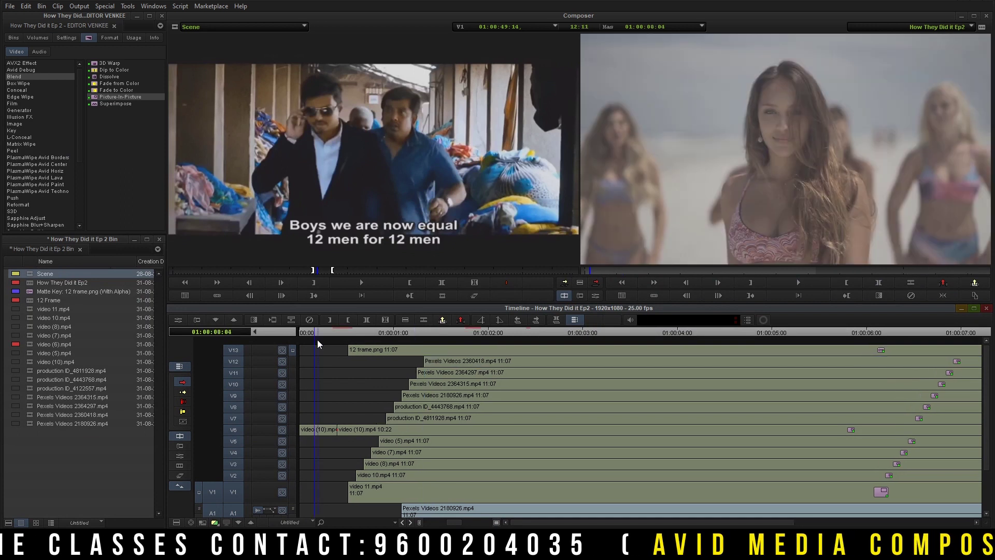
# Scrub the sequence opening up to 01:00:00:13 and compare it with the first split-screen frames of the Scene reference
pyautogui.moveTo(317, 340); pyautogui.dragTo(294, 347)
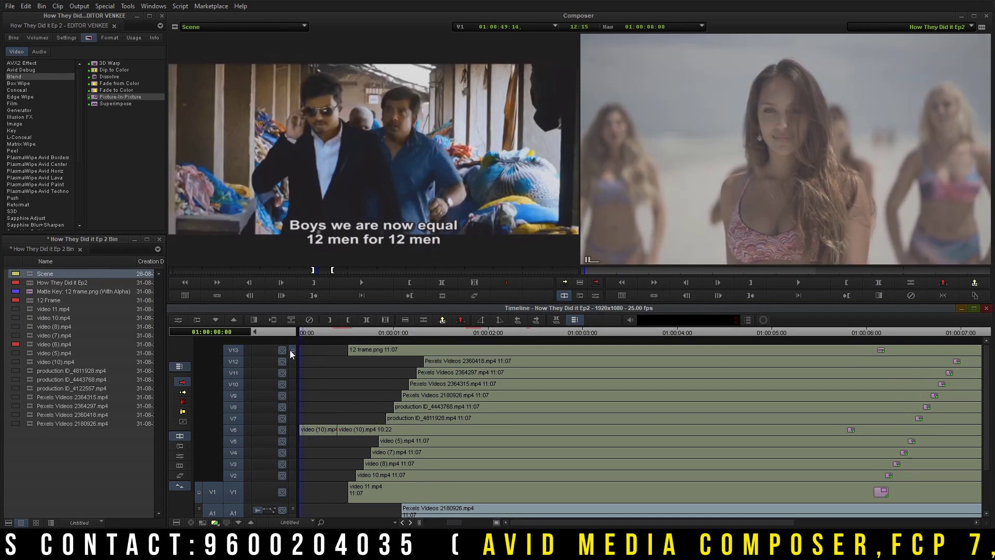
pyautogui.moveTo(302, 330); pyautogui.dragTo(340, 350)
pyautogui.click(319, 271)
pyautogui.press('Right')
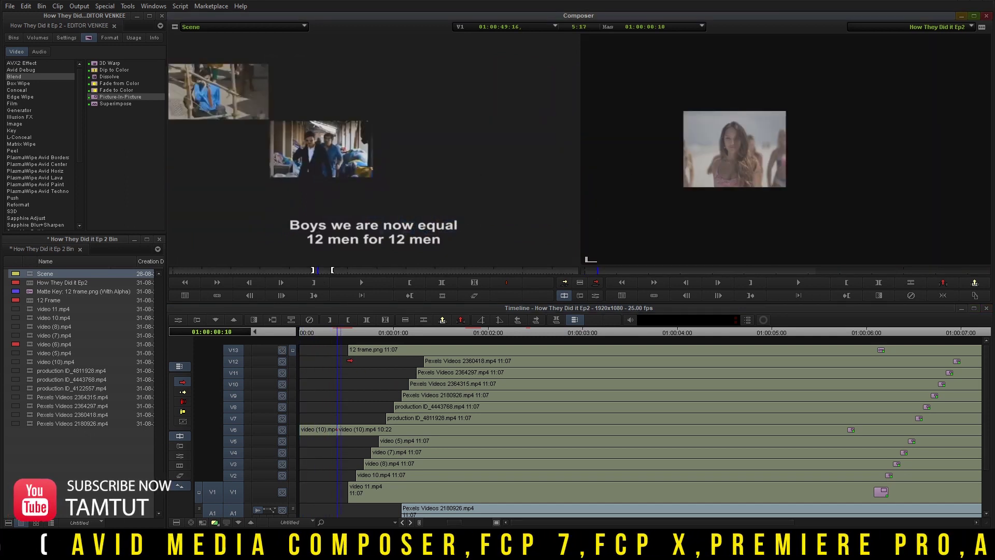
pyautogui.moveTo(340, 330); pyautogui.dragTo(350, 331)
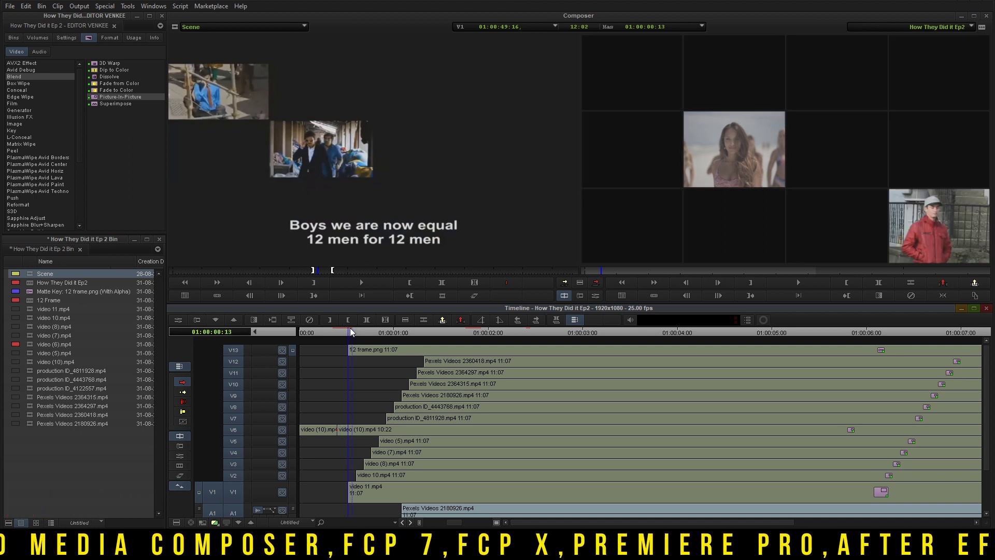
# Step the Scene reference forward and scrub the staggered clips to compare the order in which the cells appear
pyautogui.click(340, 198)
pyautogui.press('Right')
pyautogui.press('Right')
pyautogui.press('Right')
pyautogui.press('Right')
pyautogui.click(352, 334)
pyautogui.moveTo(353, 335); pyautogui.dragTo(405, 329)
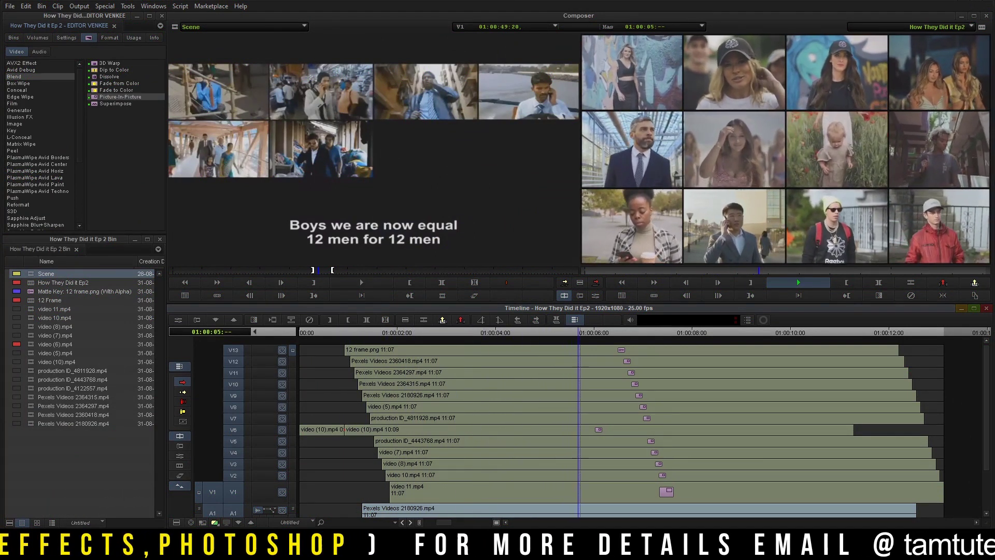
# Stop playback of the rearranged split screen and scrub back to 01:00:02:00 to review the cell reveal
pyautogui.press('space')
pyautogui.moveTo(604, 333); pyautogui.dragTo(399, 384)
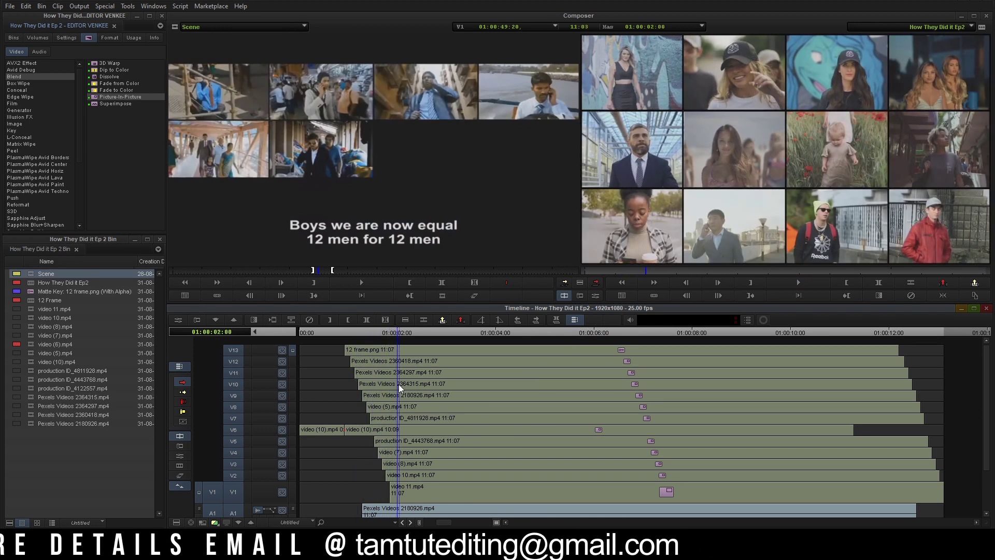